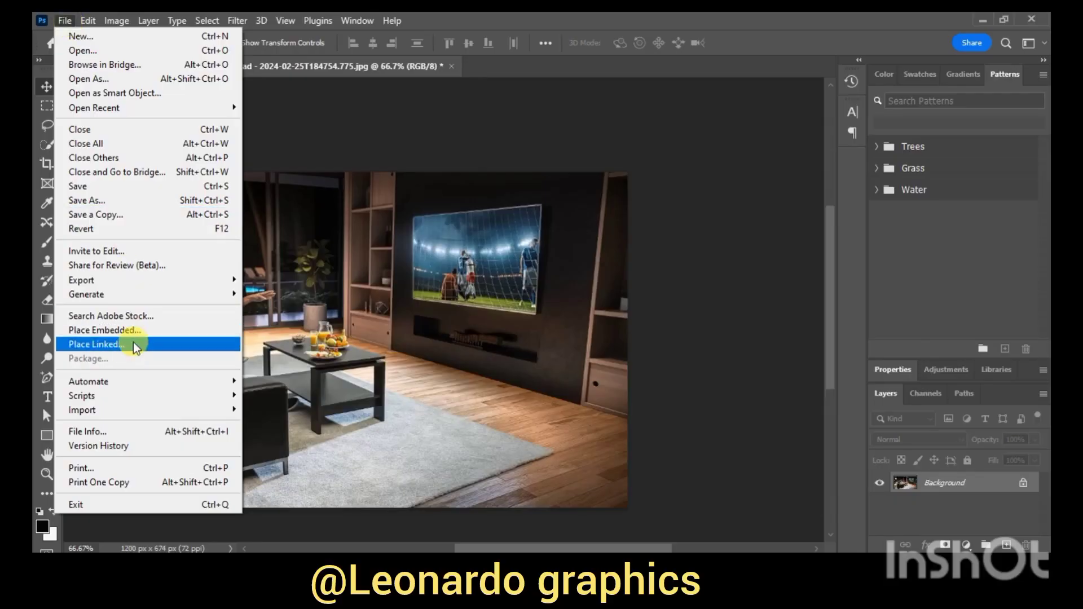
Step: Place the leaping tiger image as an embedded layer and drag it over the TV
click(133, 342)
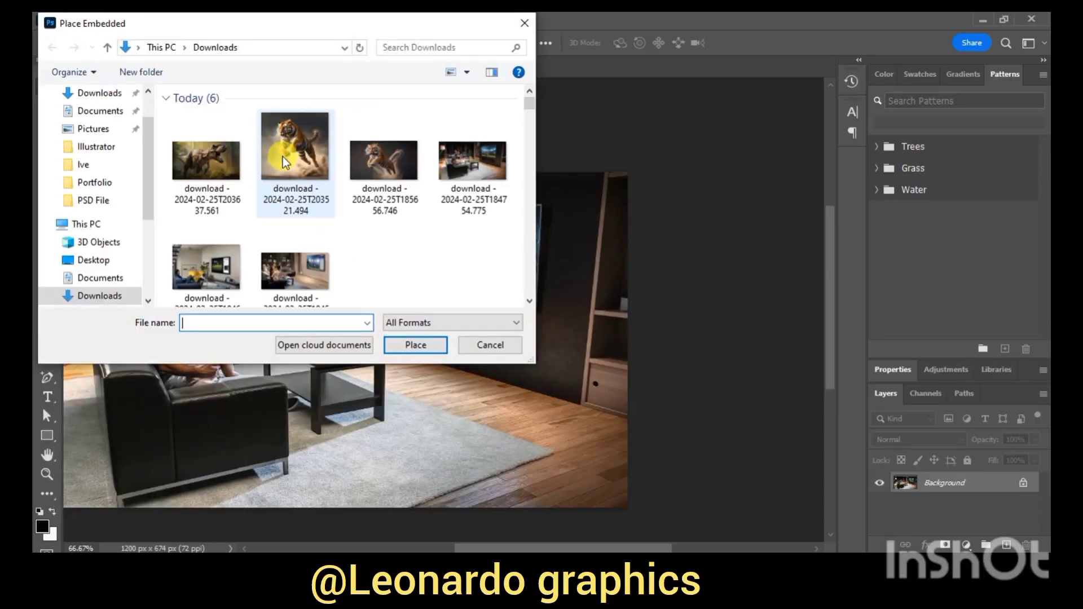
click(295, 161)
click(419, 350)
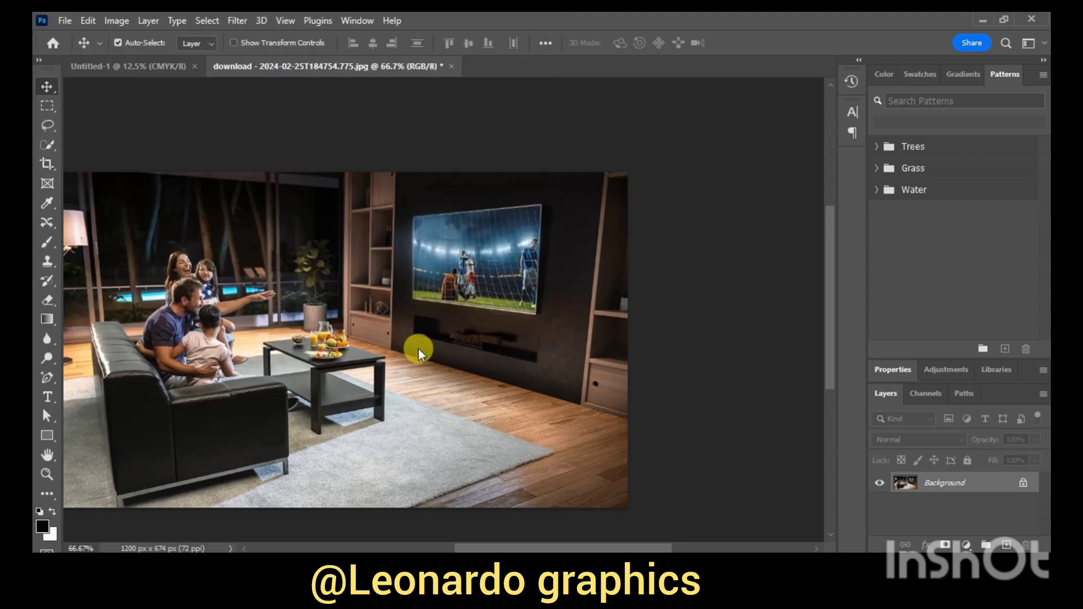
mouse_move(374, 338)
mouse_down()
mouse_move(511, 251)
mouse_move(498, 262)
mouse_up()
Step: Lower the tiger layer's opacity, then scale it up slightly and align it over the TV
click(934, 486)
click(1035, 439)
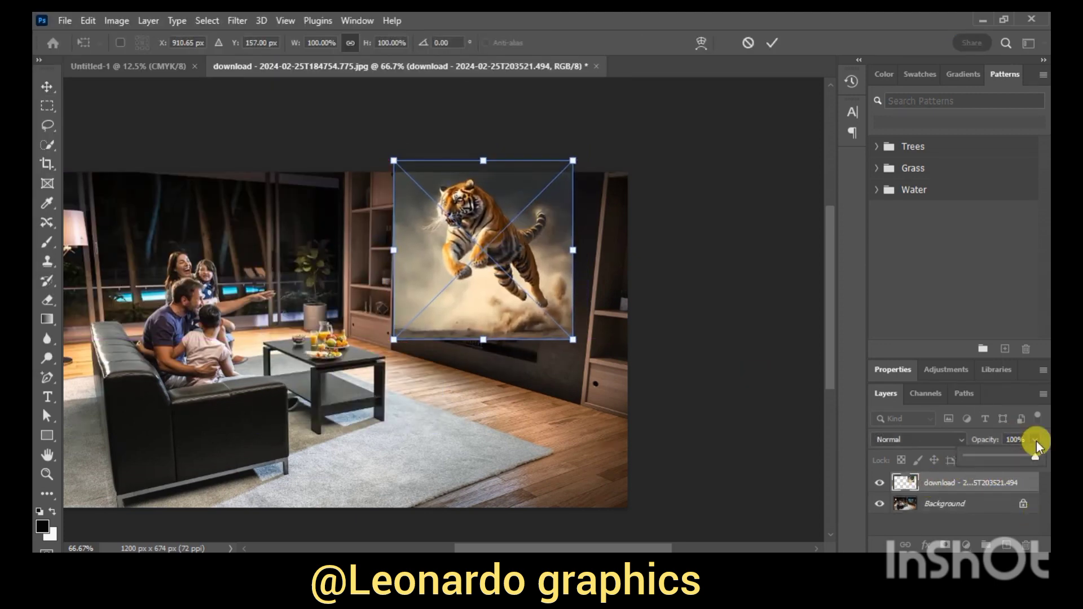
drag(1038, 456, 993, 456)
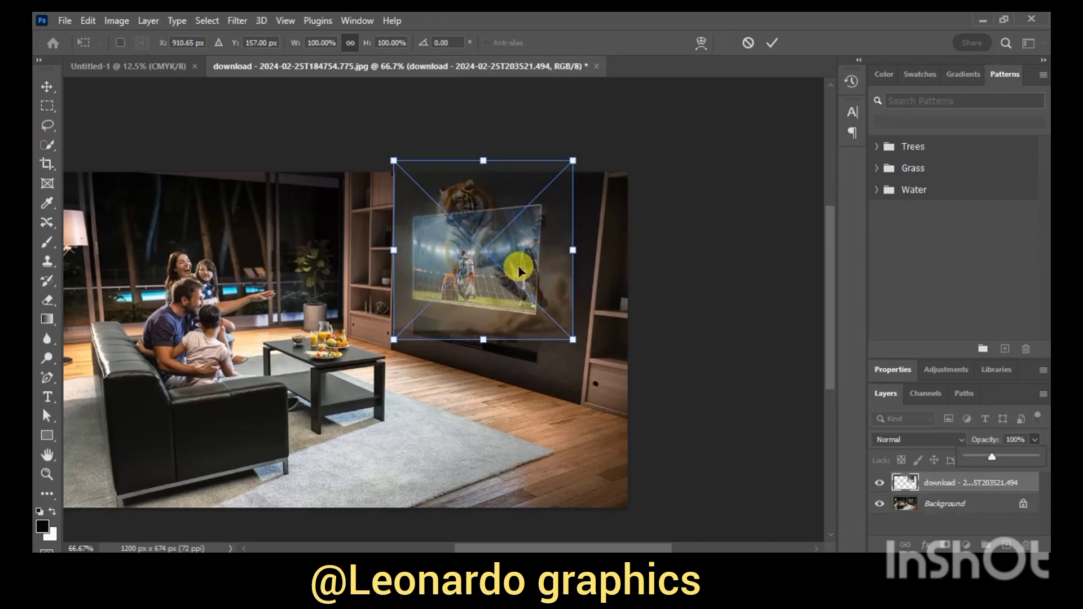
drag(503, 266, 499, 280)
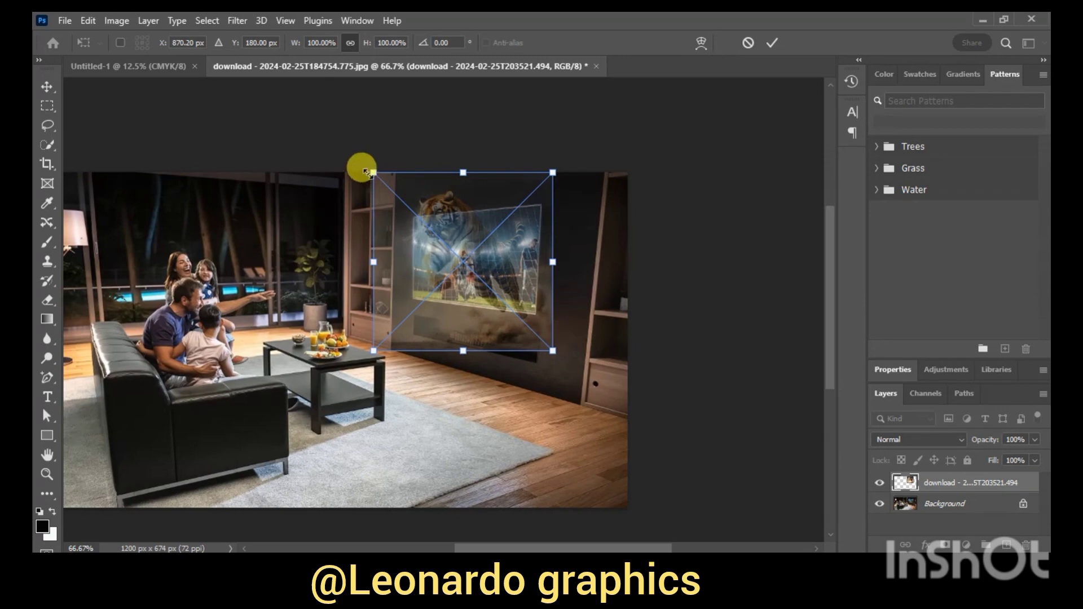
drag(367, 172, 356, 169)
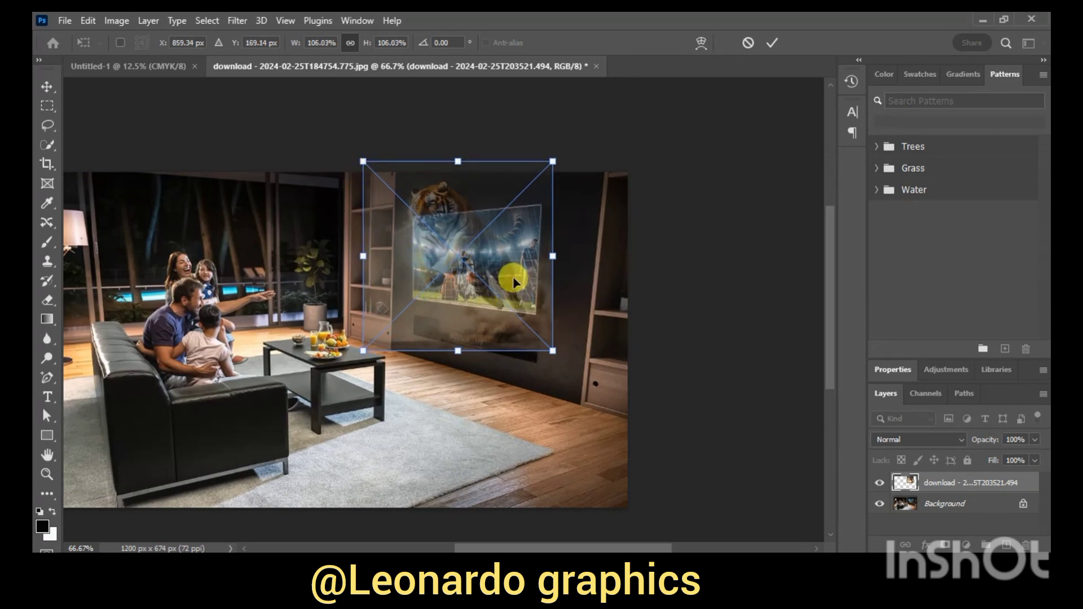
drag(517, 282, 523, 280)
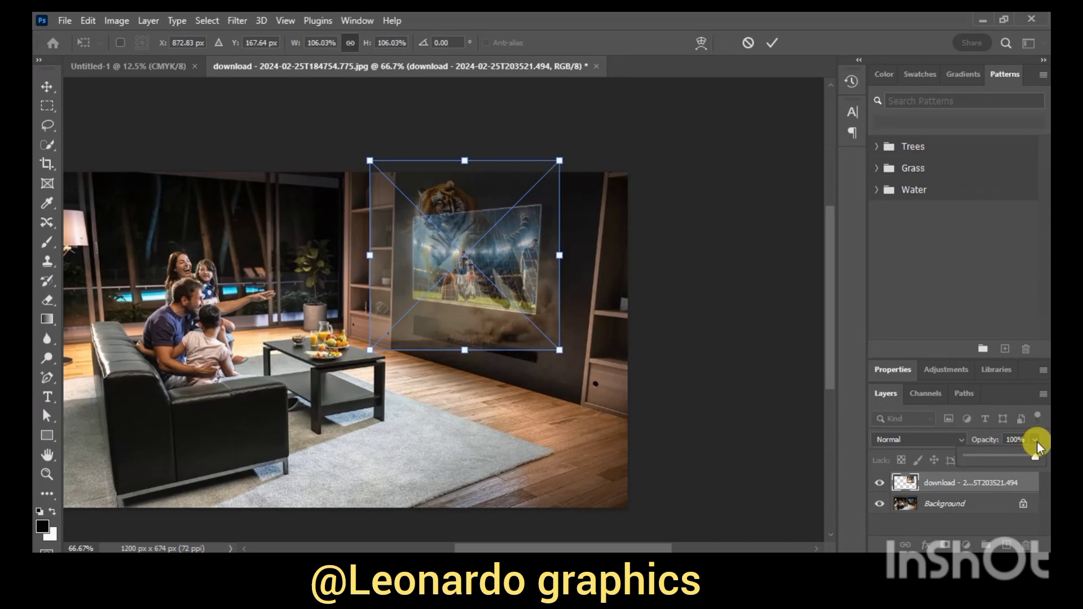
drag(1036, 456, 991, 456)
key(Return)
Step: Rasterize the tiger layer and restore its opacity to 100%
right_click(939, 484)
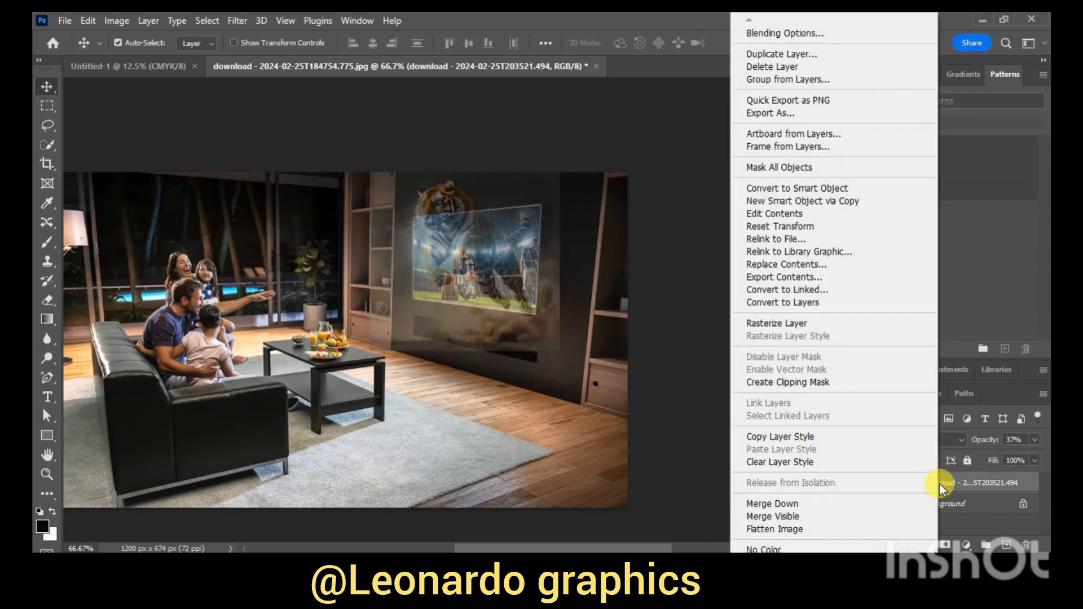
click(872, 326)
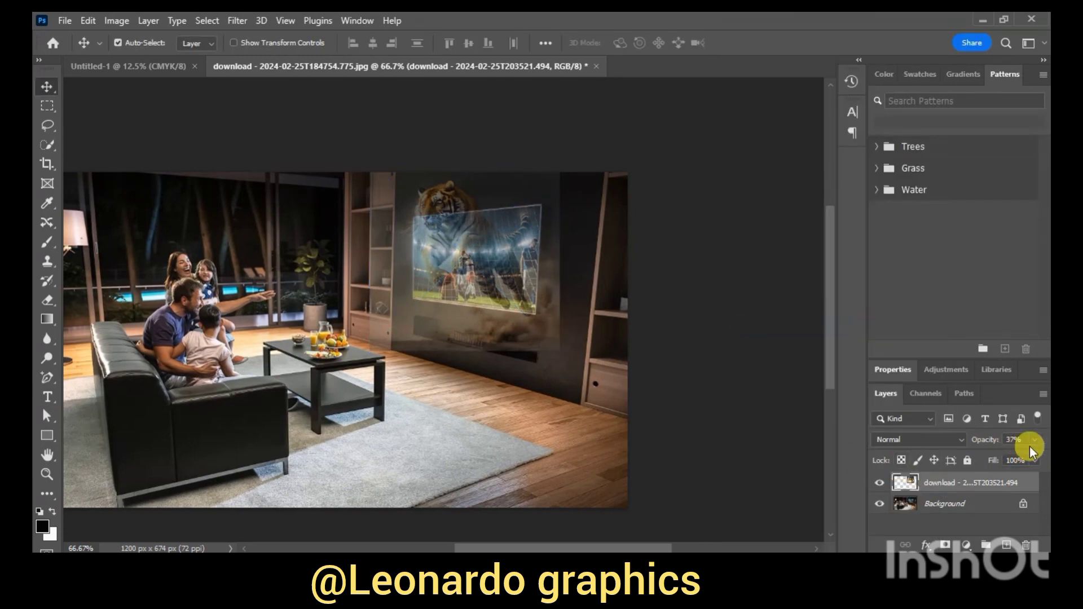
drag(996, 458, 1043, 457)
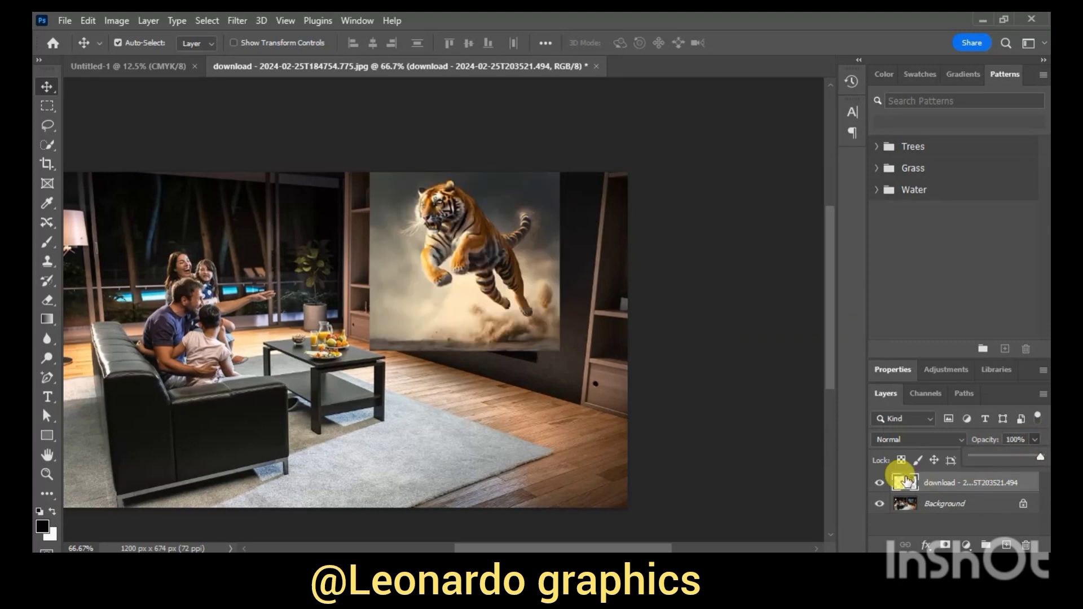
Step: Mask the tiger from its backdrop with Select Subject, then select Background and hide the tiger layer
click(239, 20)
mouse_move(206, 20)
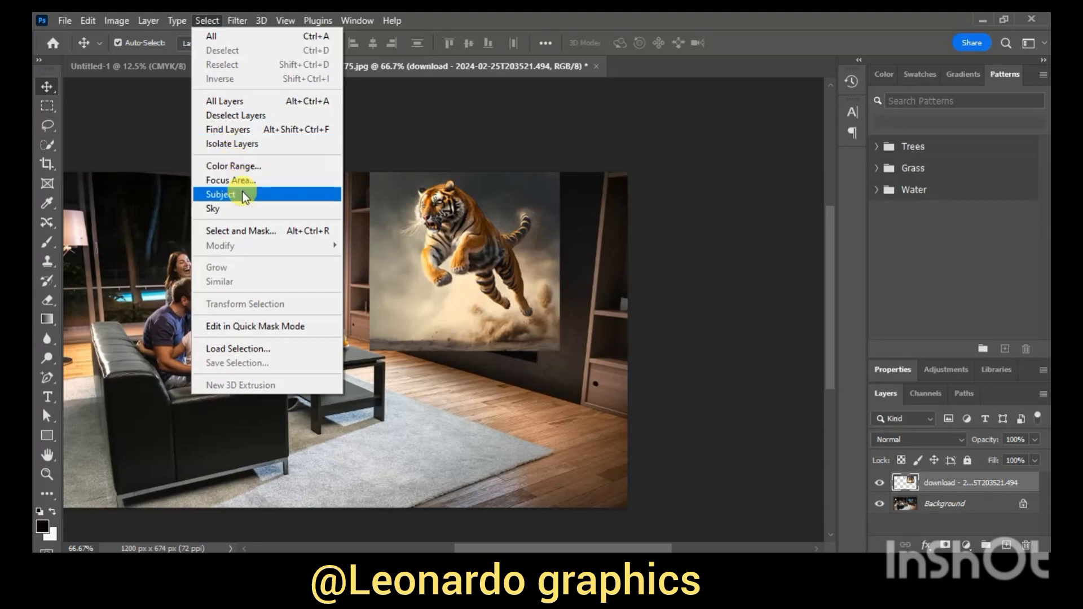
click(244, 194)
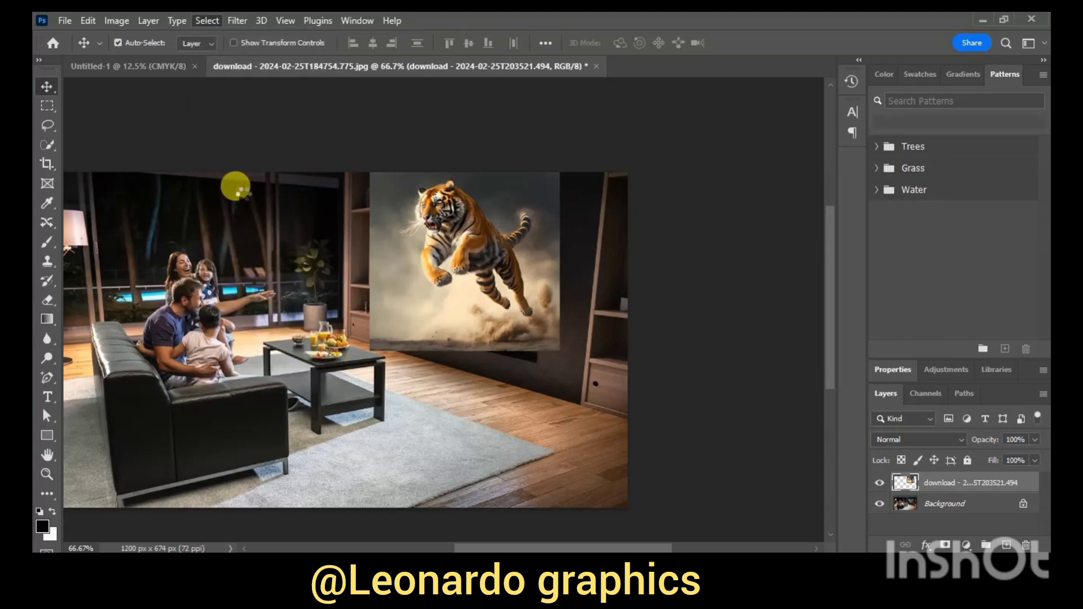
click(945, 545)
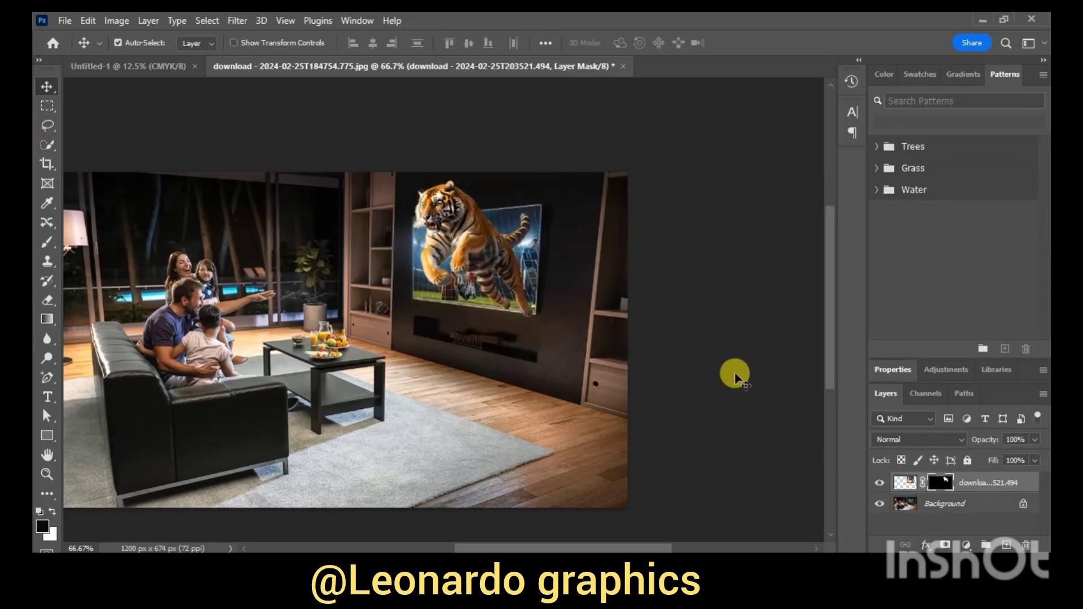
click(943, 505)
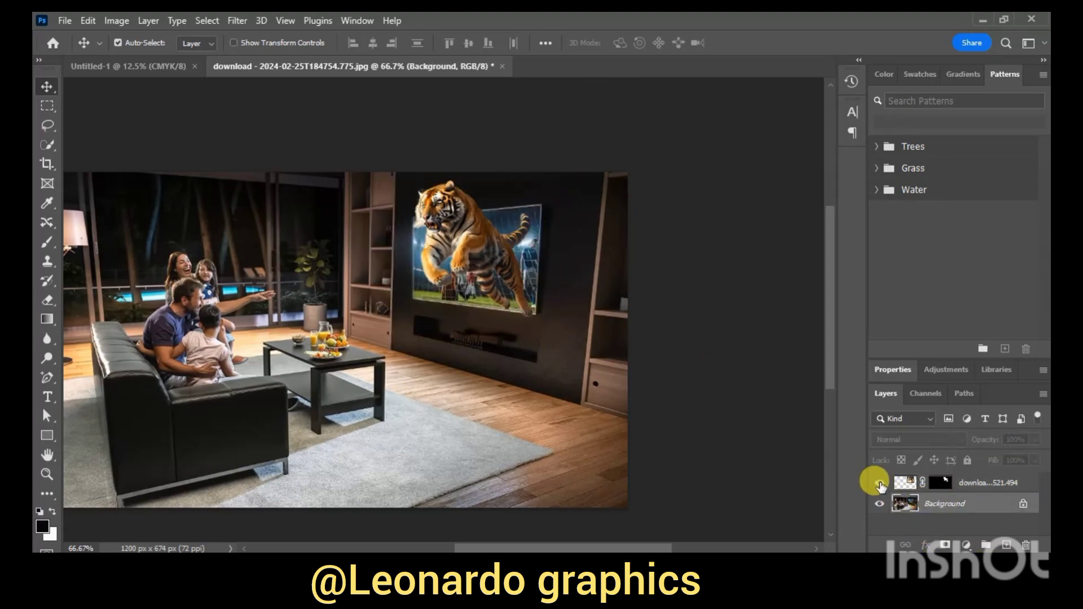
click(880, 483)
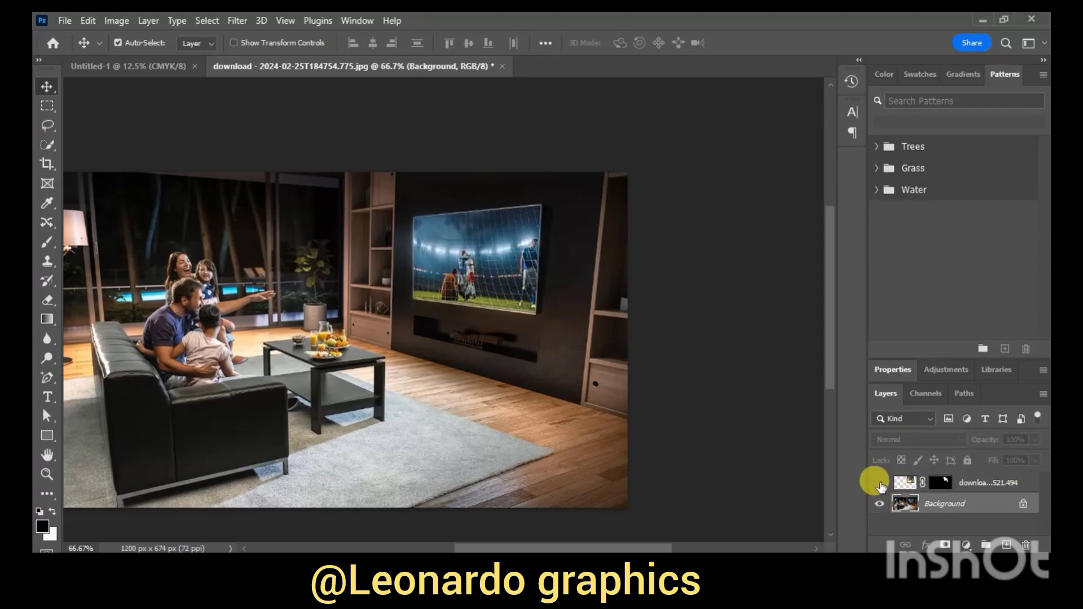
Step: Quick-select the TV screen, using a smaller brush and subtracting overspill along the top edge
click(48, 145)
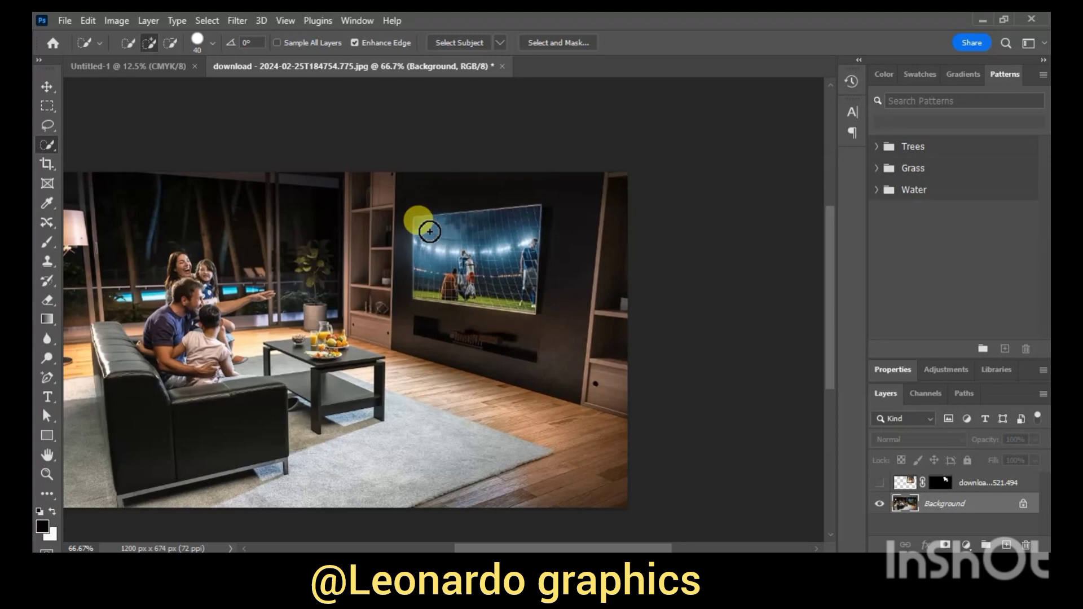
mouse_move(429, 232)
mouse_down()
mouse_move(440, 223)
mouse_move(484, 241)
mouse_move(513, 275)
mouse_move(526, 263)
mouse_up()
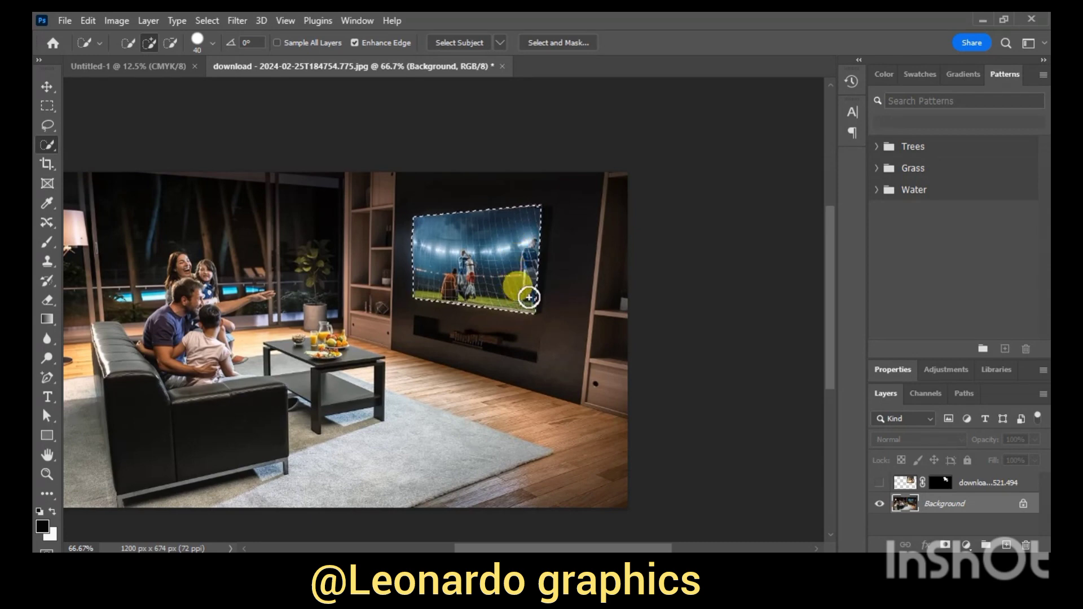
key(bracketleft)
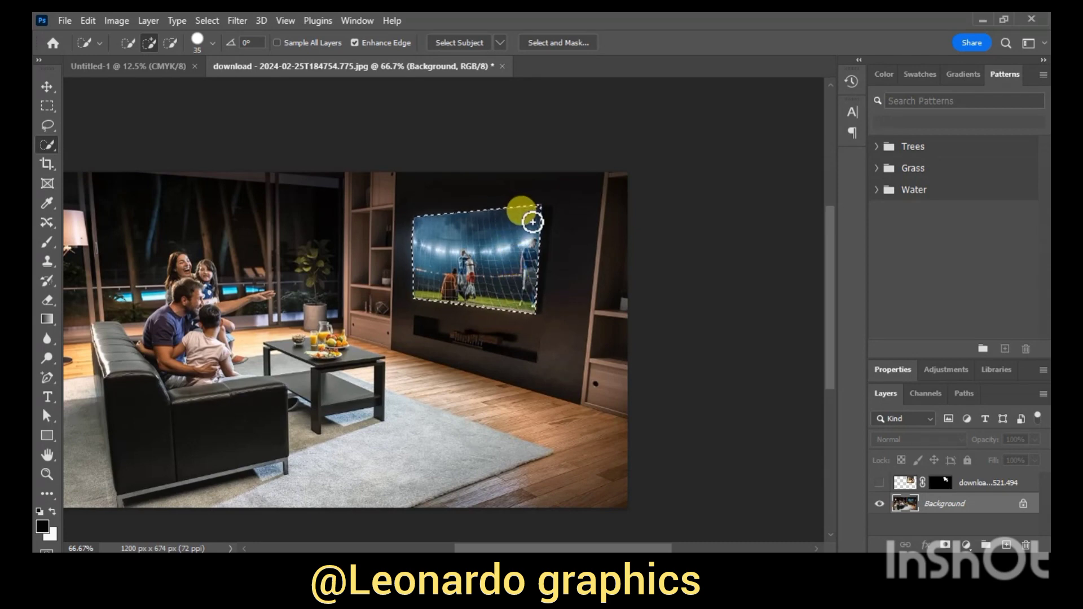
key(bracketleft)
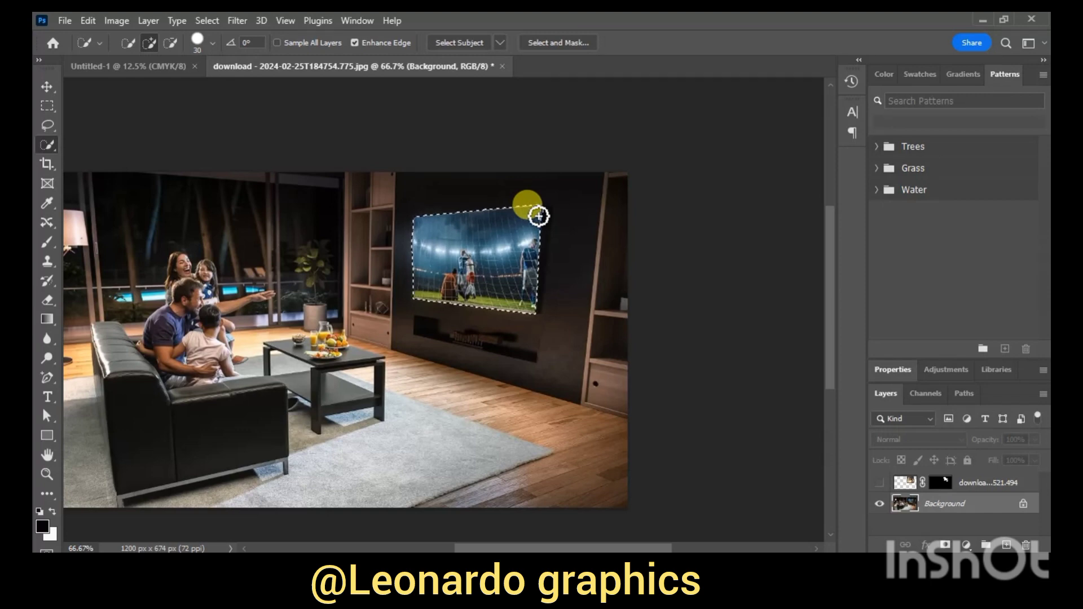
mouse_move(539, 216)
mouse_down()
mouse_move(530, 309)
mouse_move(553, 221)
mouse_up()
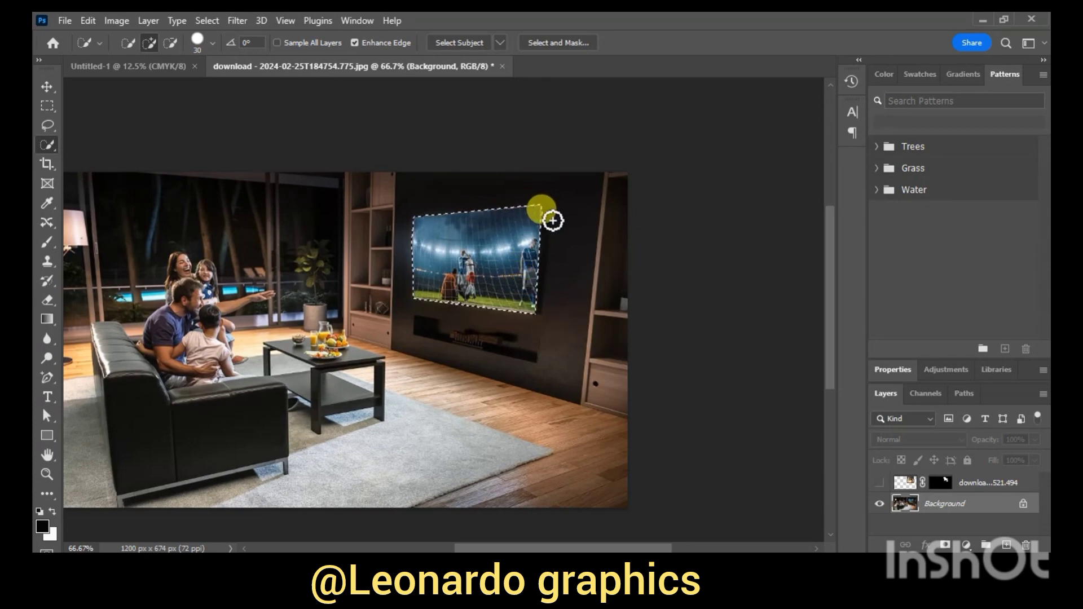
key(alt)
mouse_move(553, 216)
mouse_down()
mouse_move(561, 190)
mouse_move(472, 295)
mouse_up()
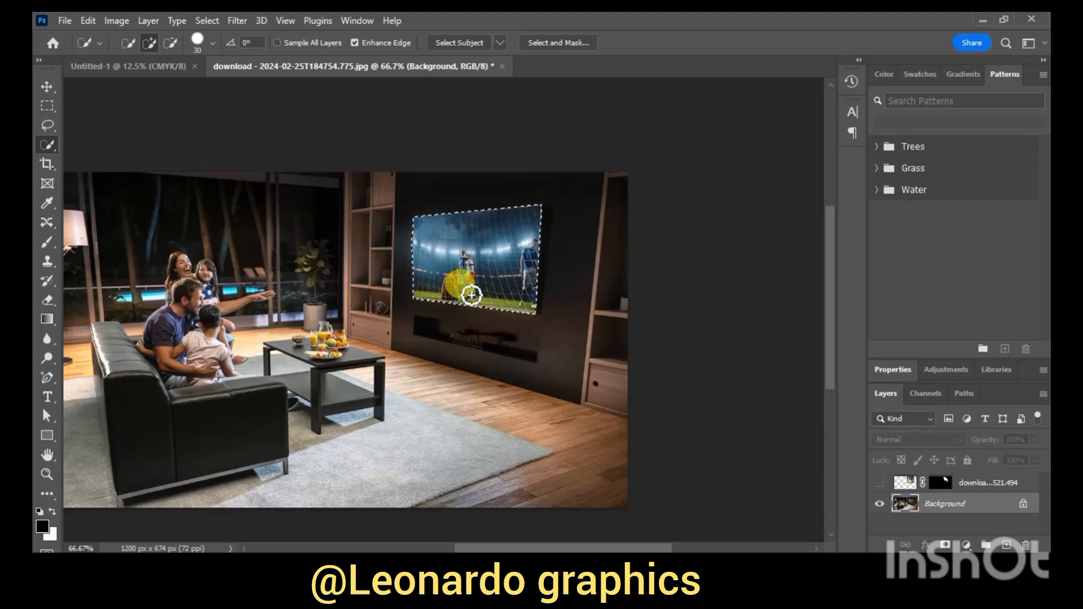
key(alt)
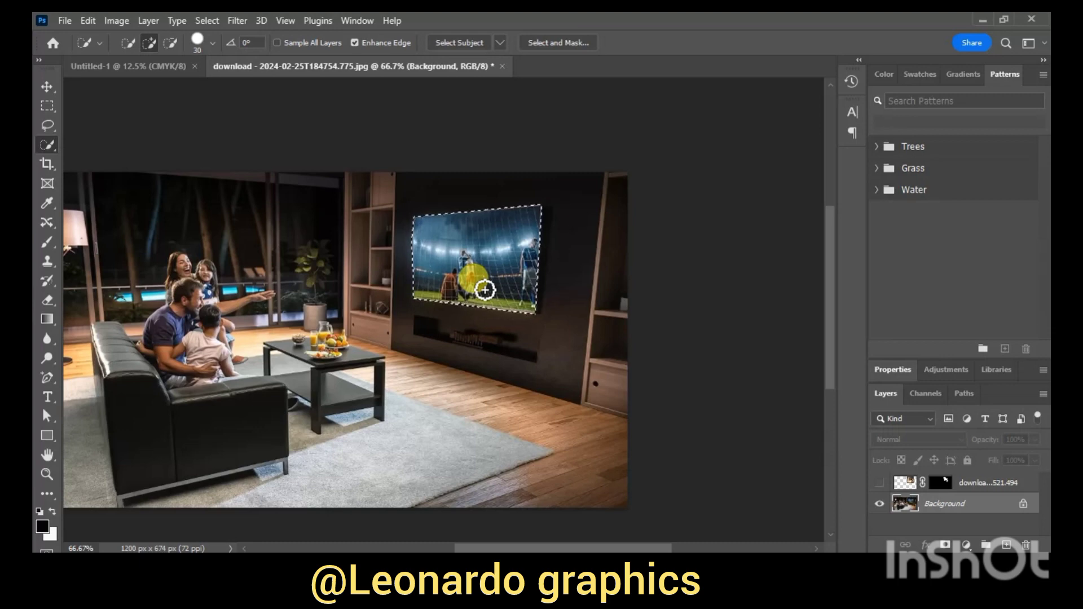
Step: Add a muted green Solid Color fill over the TV screen and turn the tiger layer back on
click(967, 545)
click(959, 287)
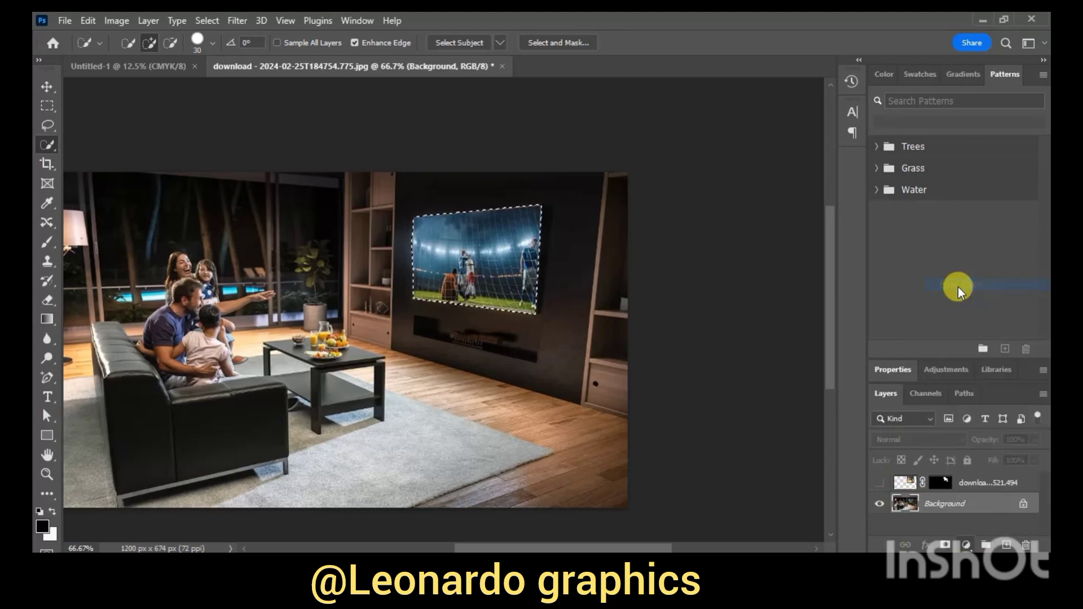
click(630, 229)
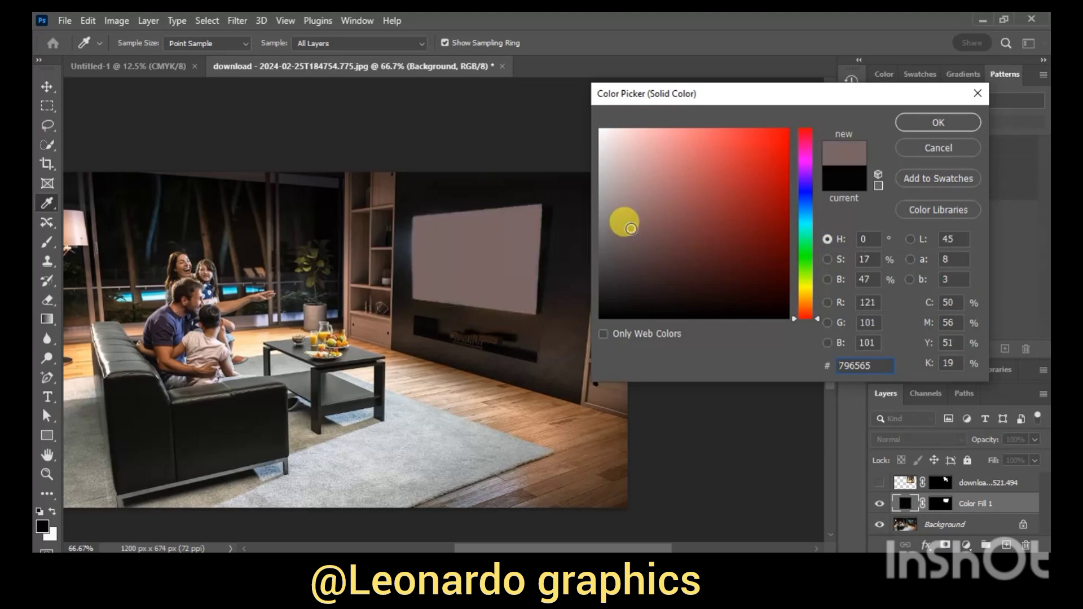
click(609, 221)
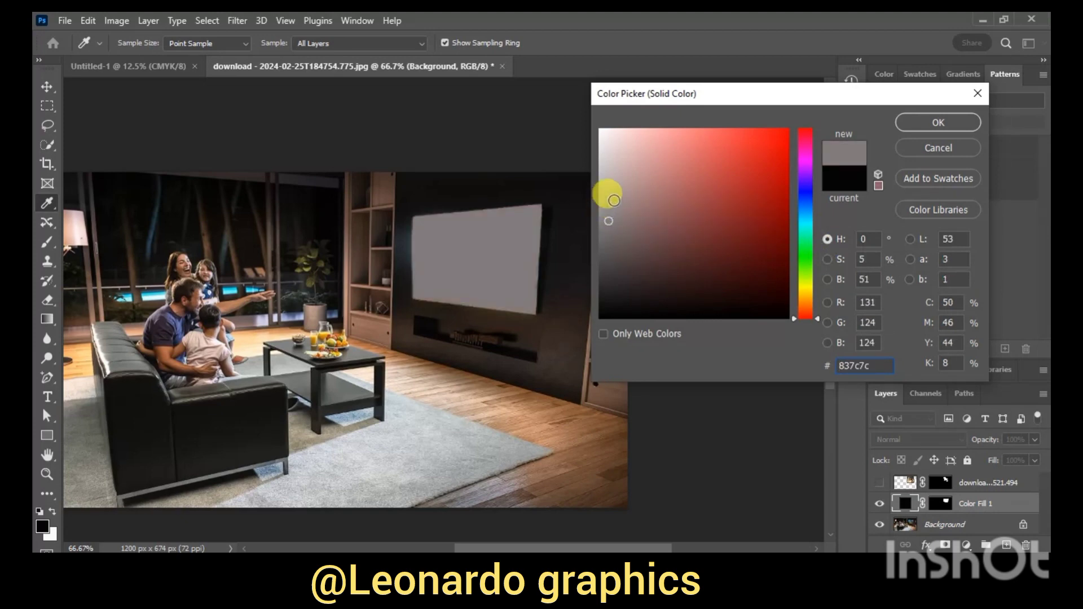
click(689, 241)
click(701, 213)
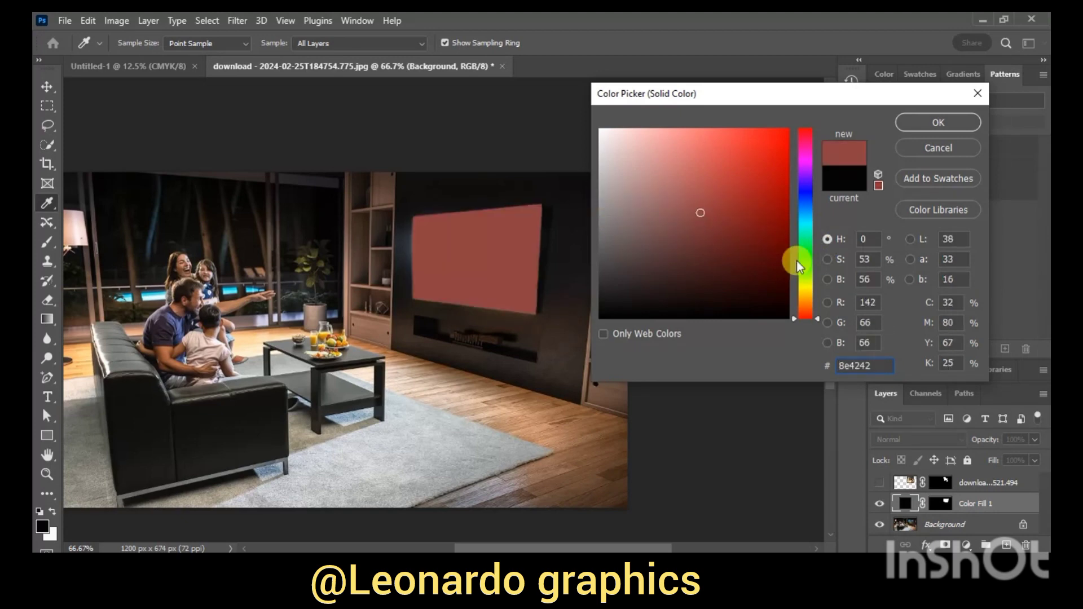
drag(808, 280, 808, 268)
click(681, 219)
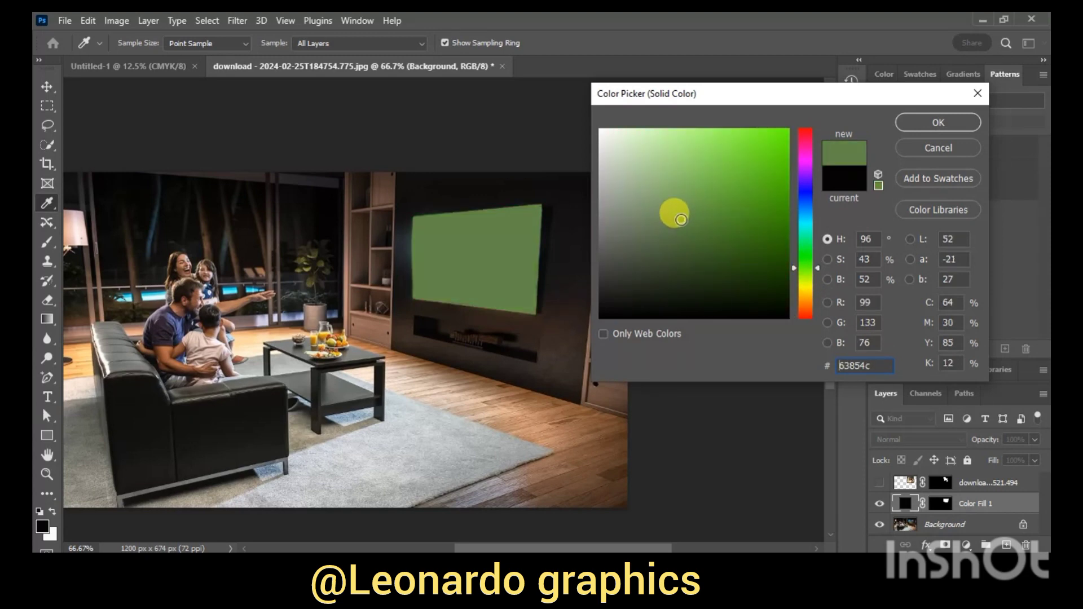
click(934, 120)
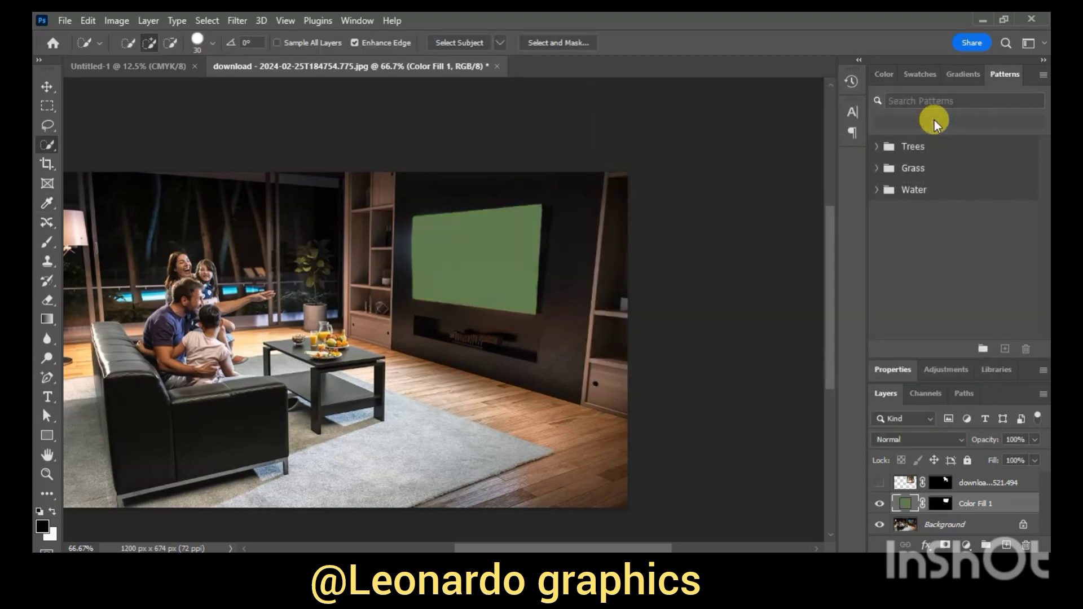
click(879, 483)
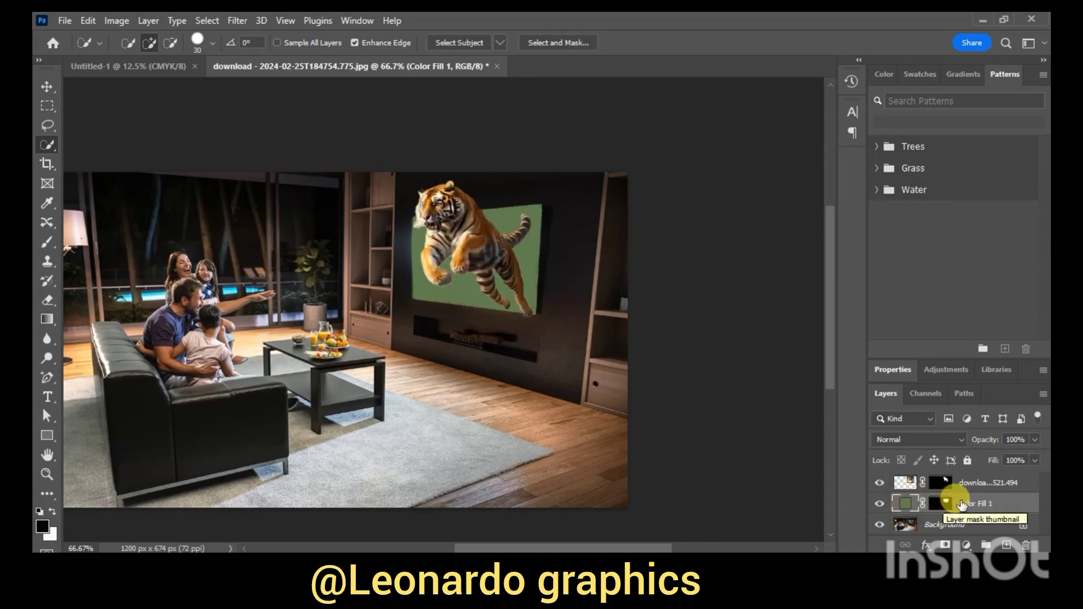
Step: Delete the green fill layer and show the tiger leaping over the TV's original stadium image
click(941, 528)
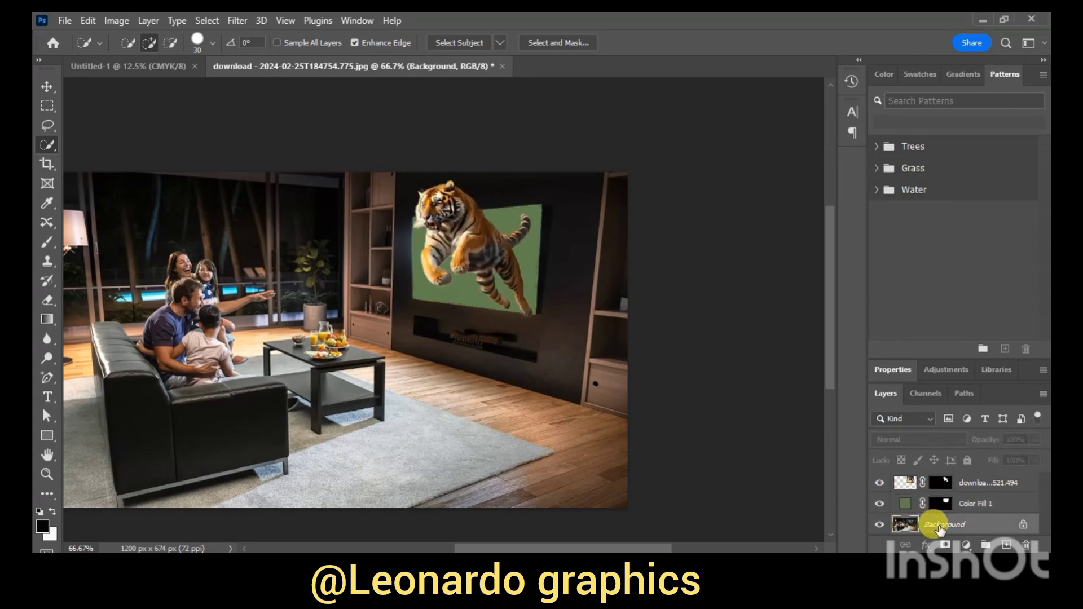
right_click(939, 526)
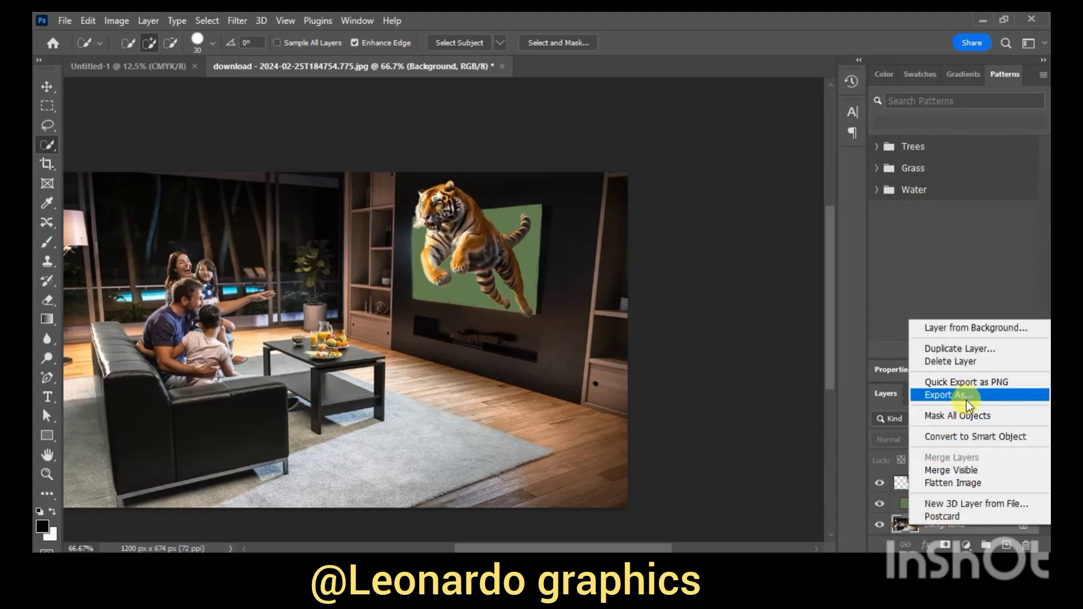
right_click(909, 525)
key(Escape)
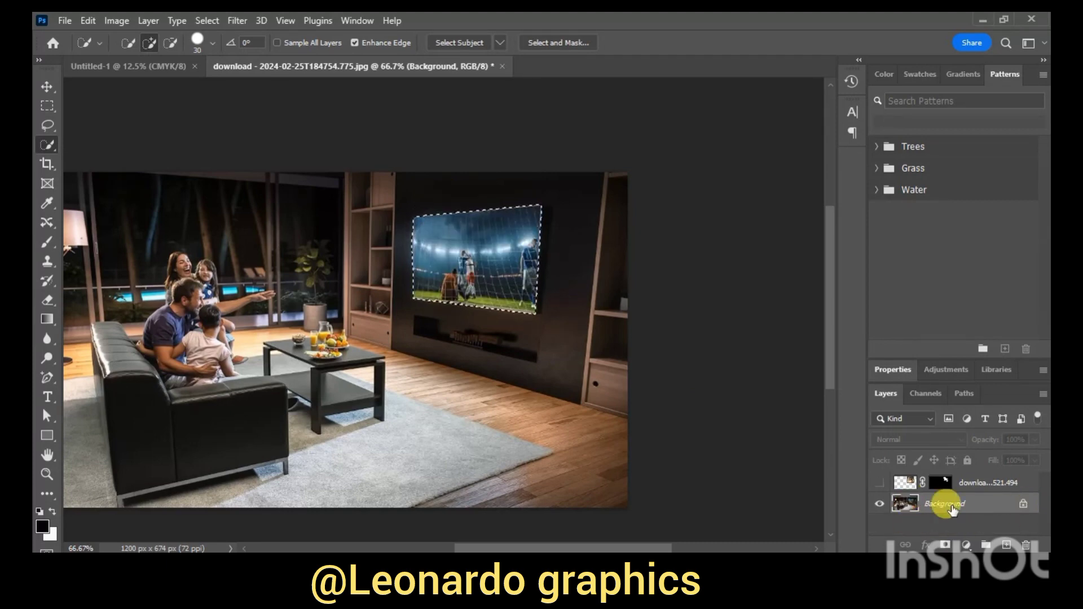
right_click(919, 510)
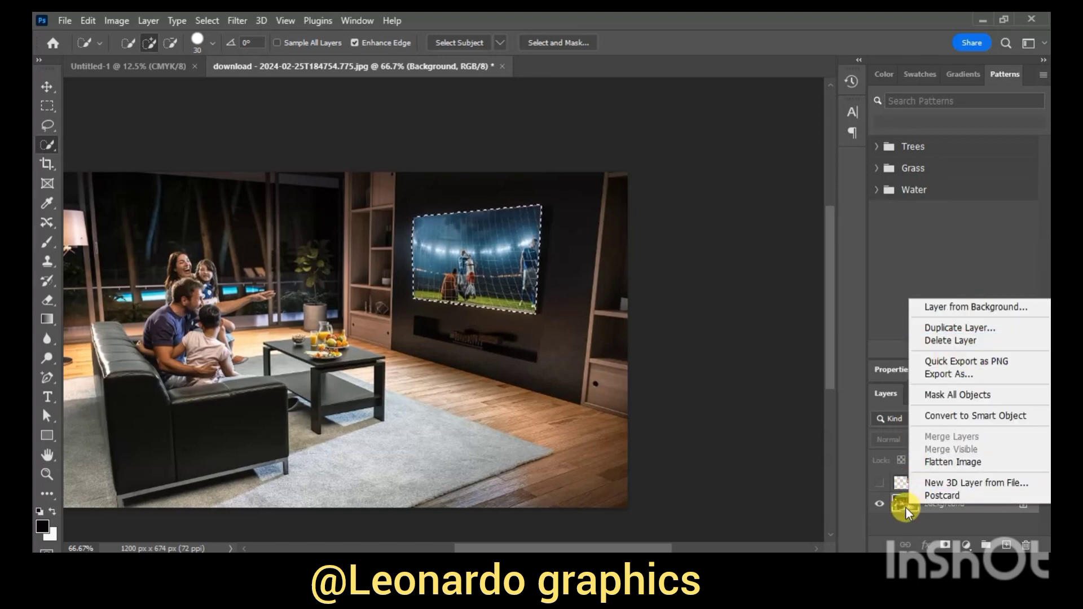
right_click(906, 507)
click(906, 519)
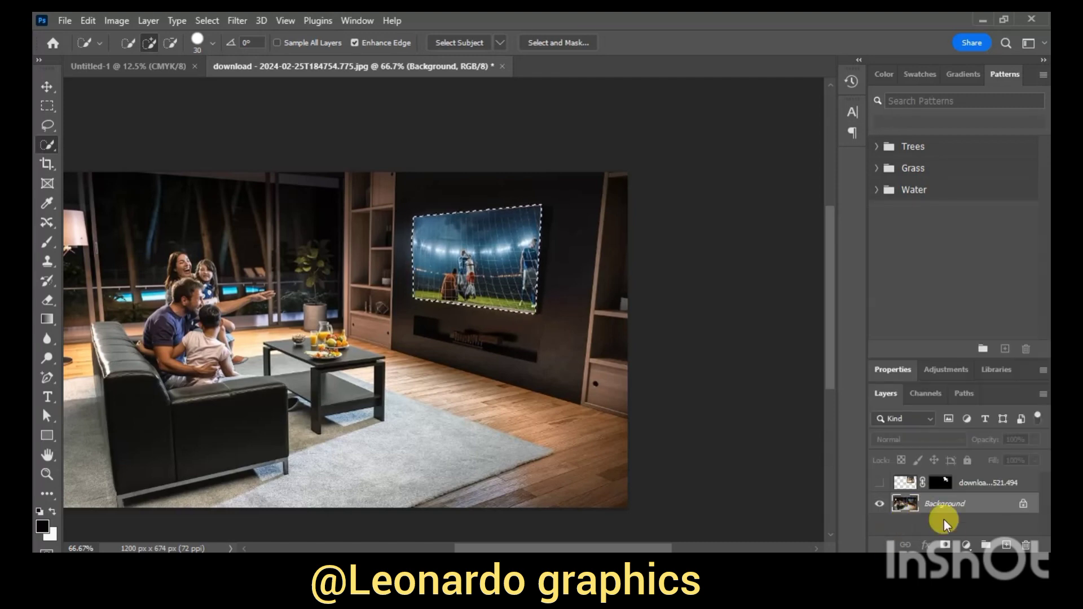
click(968, 546)
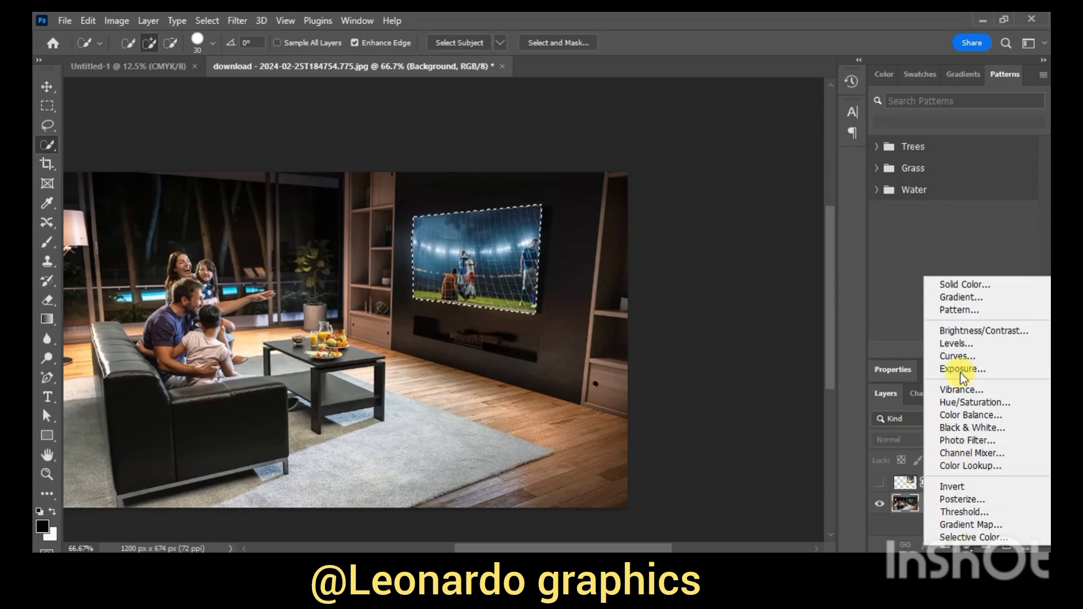
click(896, 478)
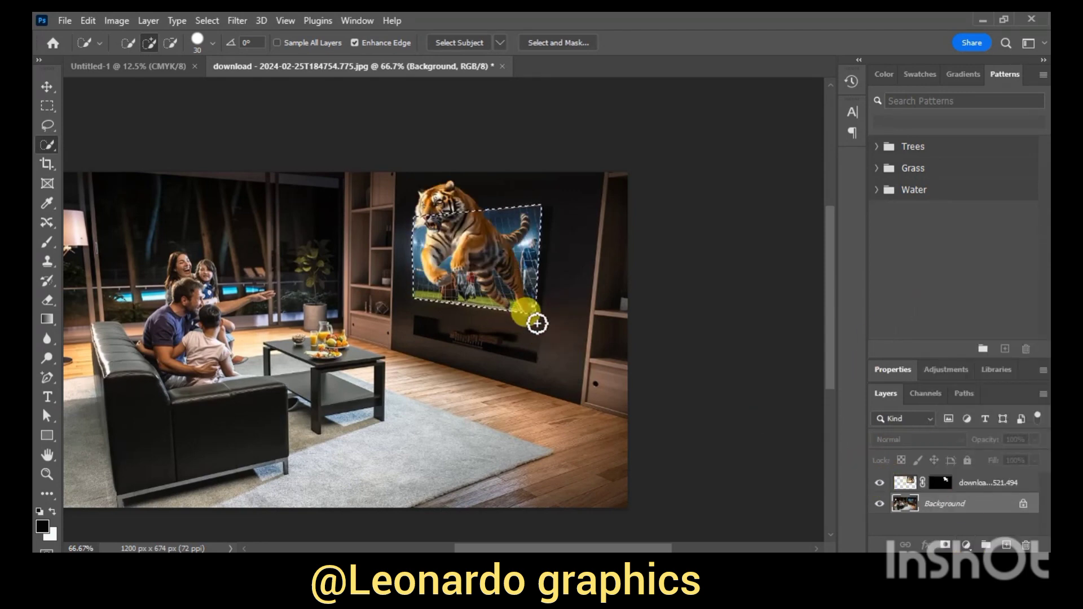
Step: Invert the selection to outside the TV and set up a white brush on the tiger layer
click(206, 21)
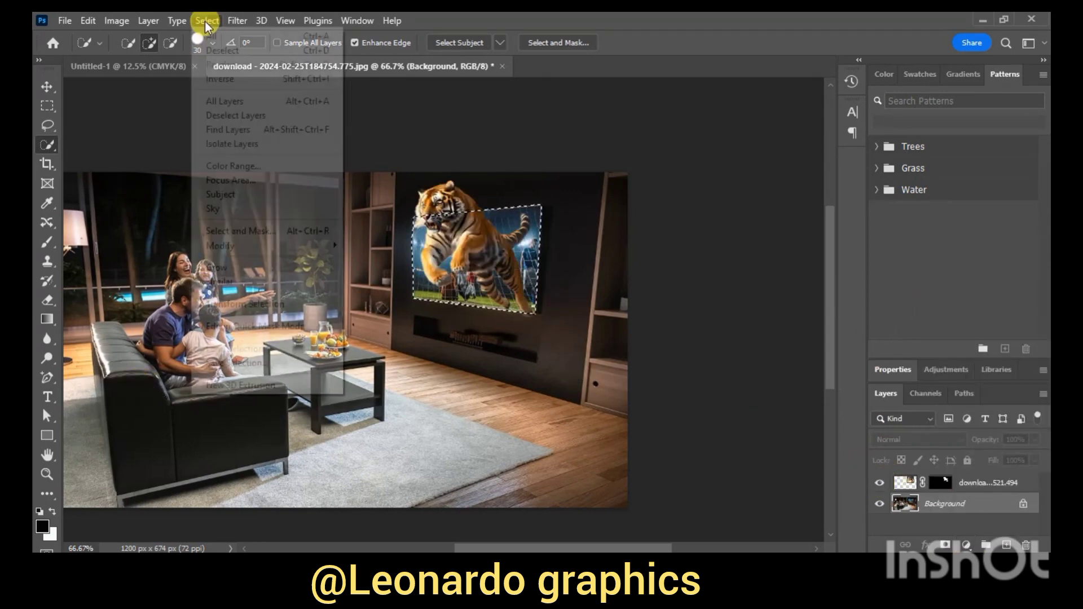
click(227, 79)
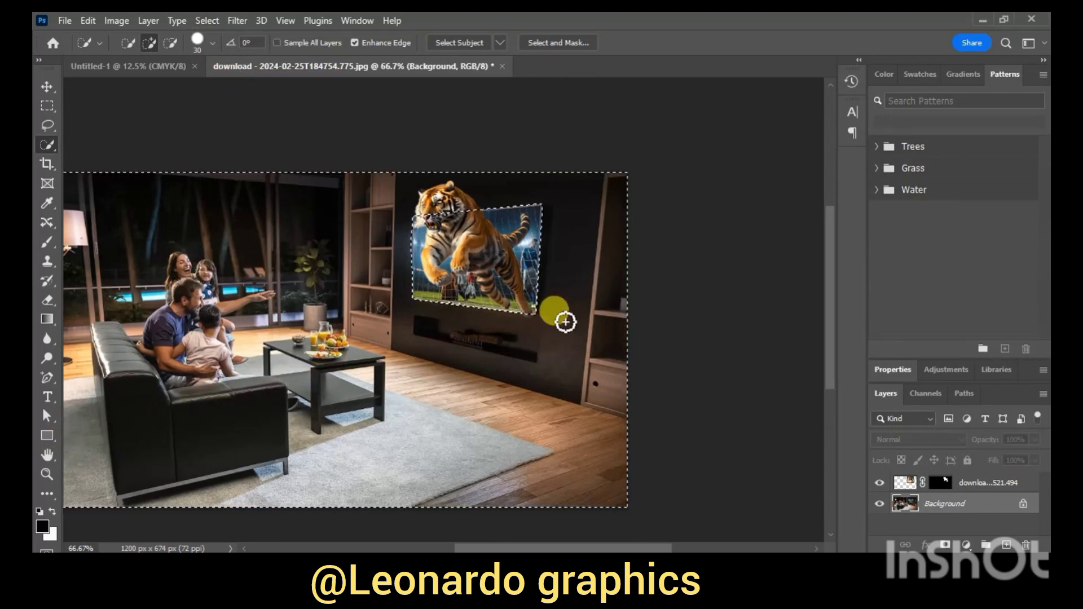
click(47, 243)
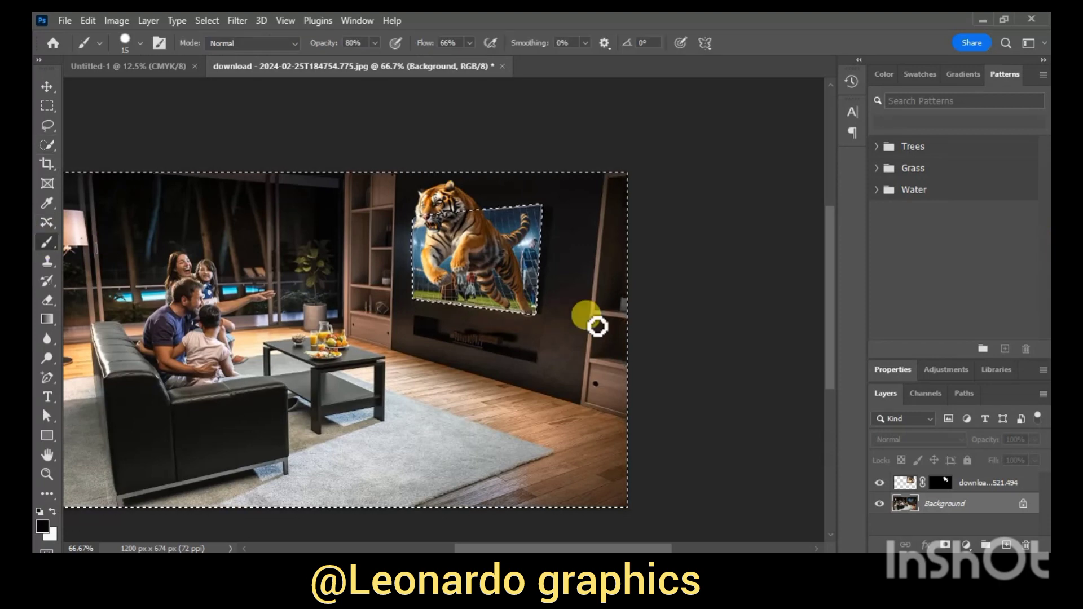
drag(558, 326, 527, 323)
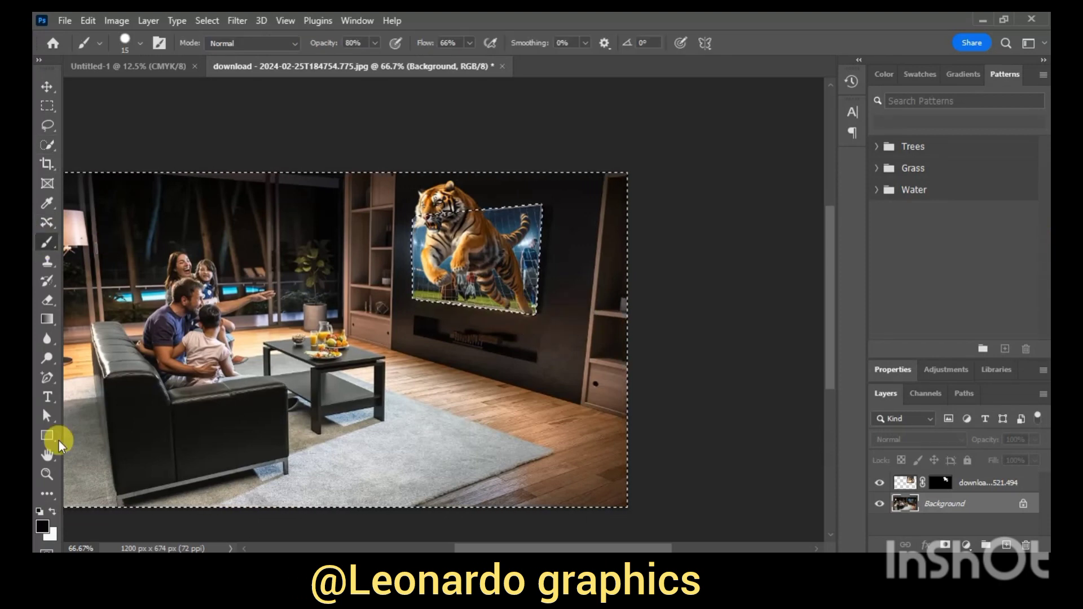
click(52, 511)
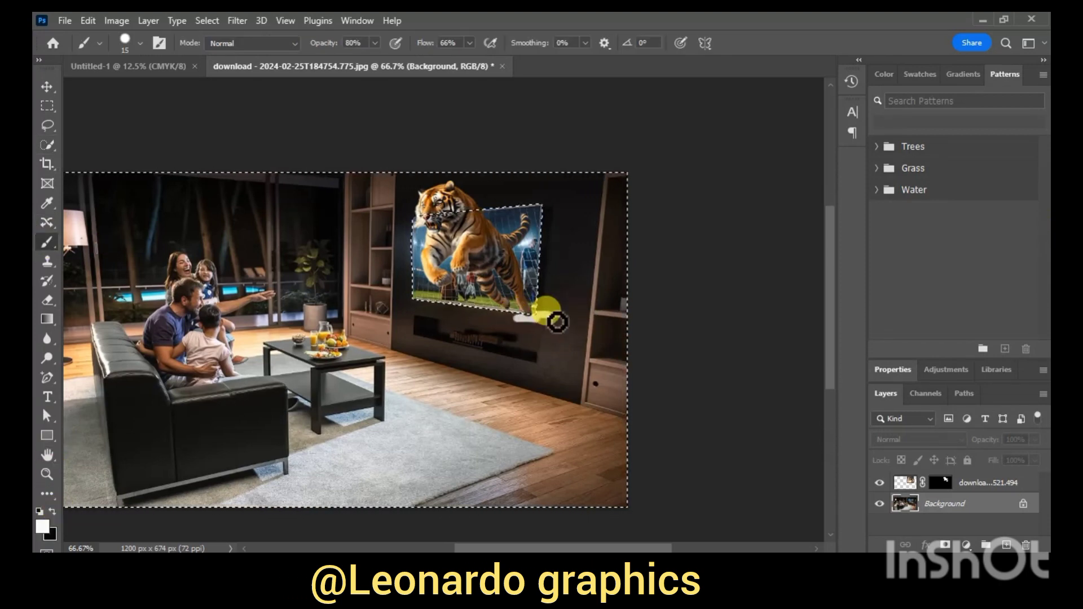
click(909, 483)
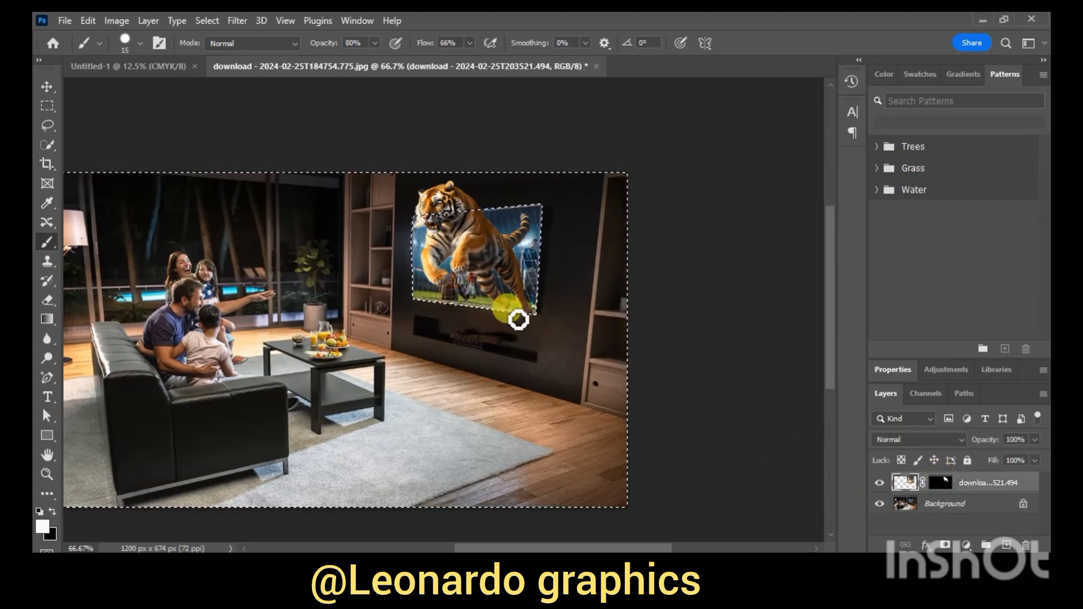
Step: Paint the tiger's mask along the TV's lower-right edge, then invert back to the TV screen selection
click(51, 511)
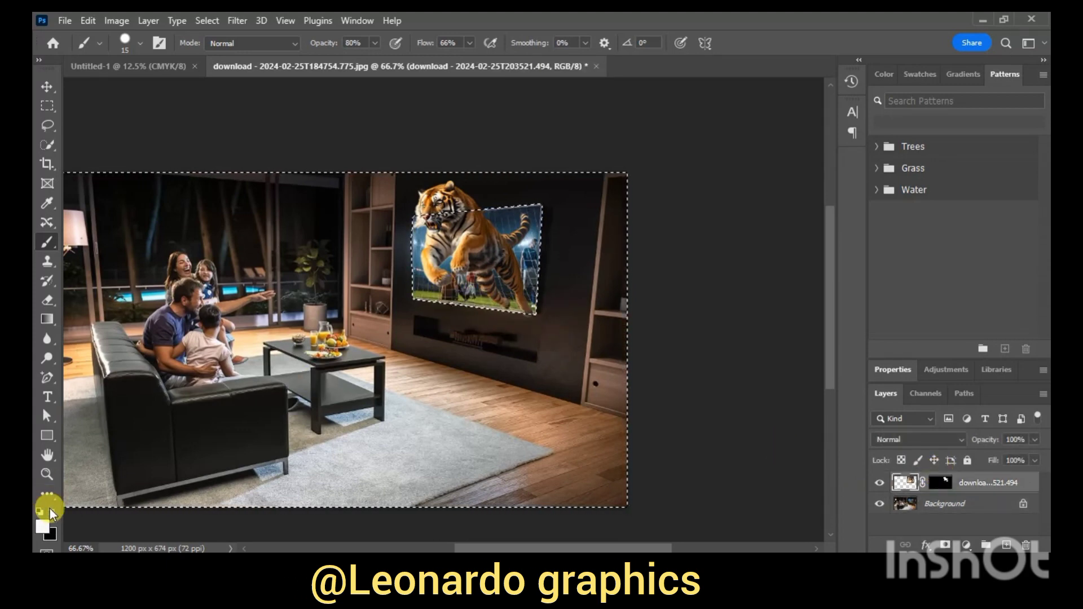
click(600, 285)
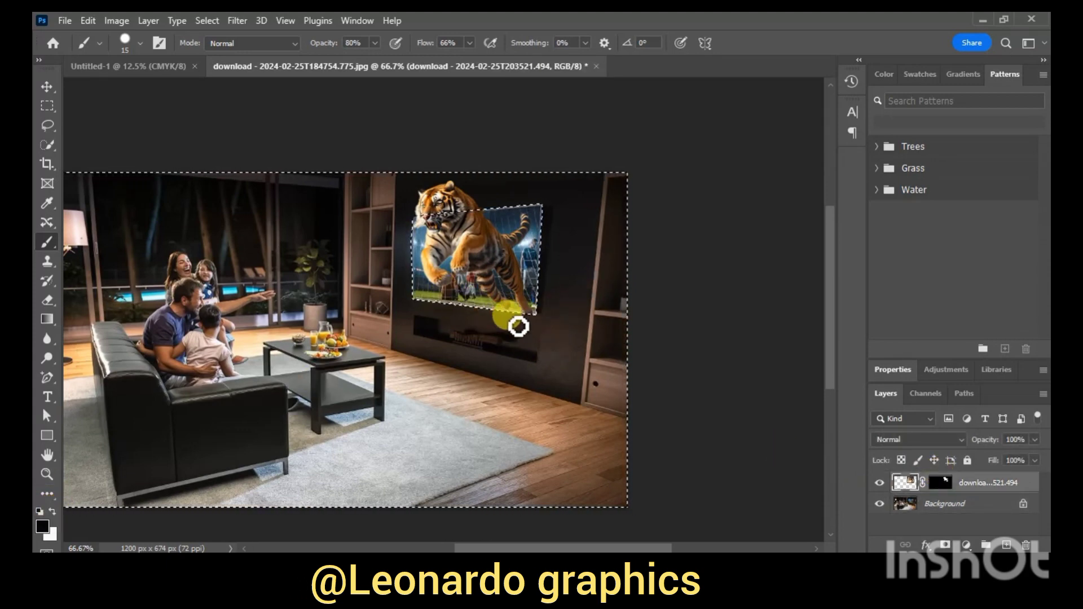
click(556, 310)
drag(567, 321, 531, 324)
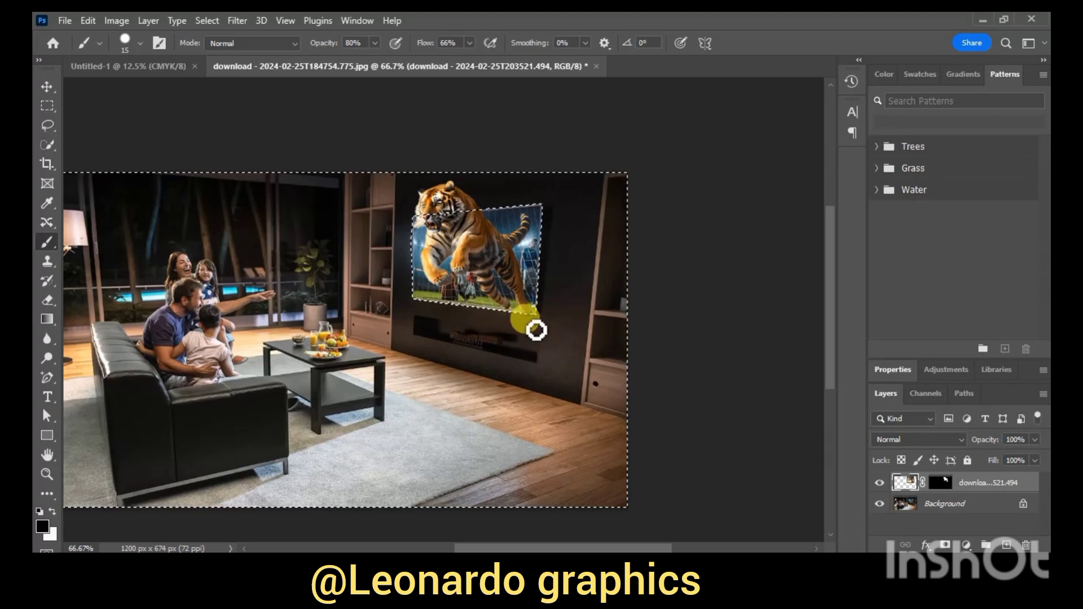
click(969, 505)
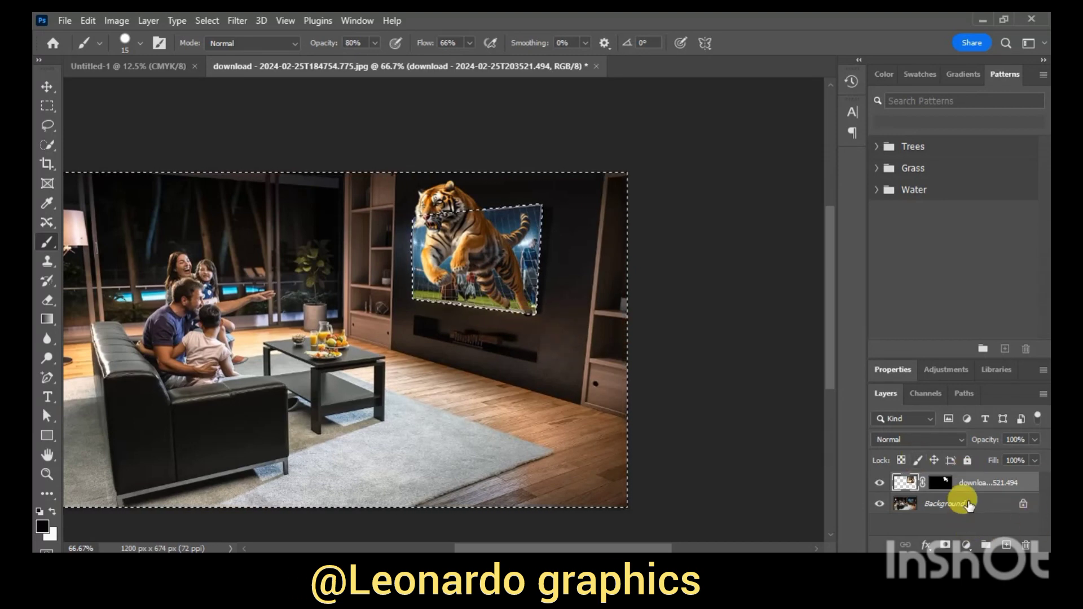
click(208, 20)
click(223, 79)
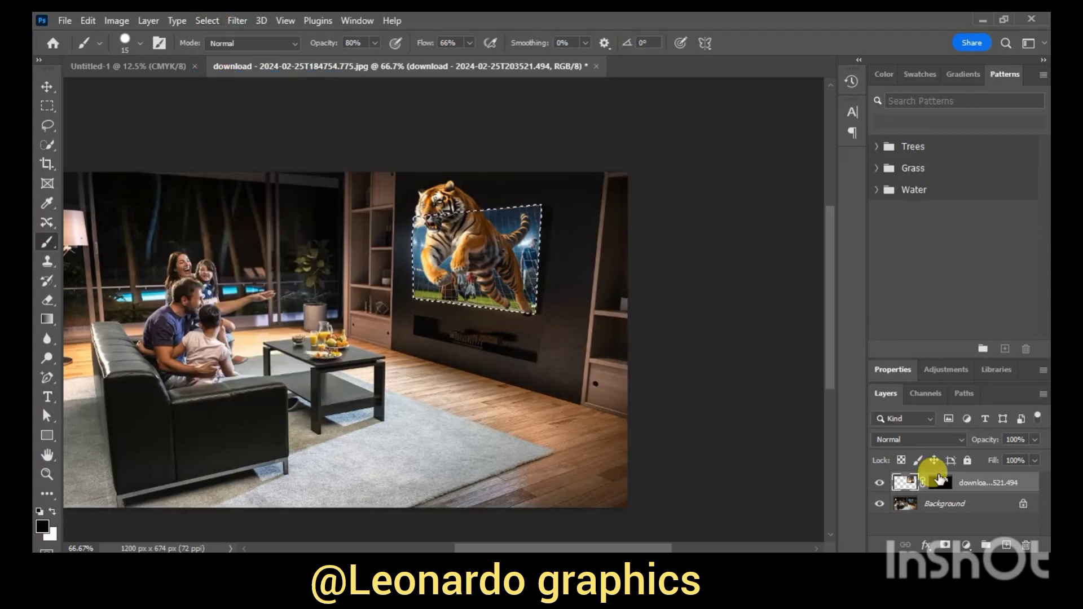
Step: Fill the TV screen with dark green 4b7847 behind the tiger, then show and select the tiger layer
click(880, 483)
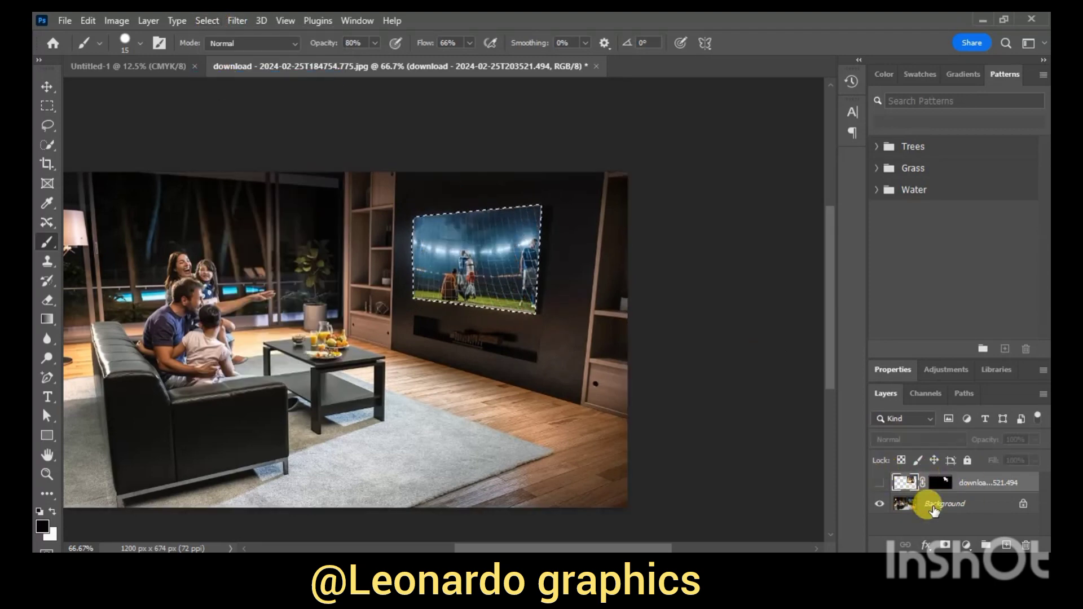
click(905, 504)
click(967, 545)
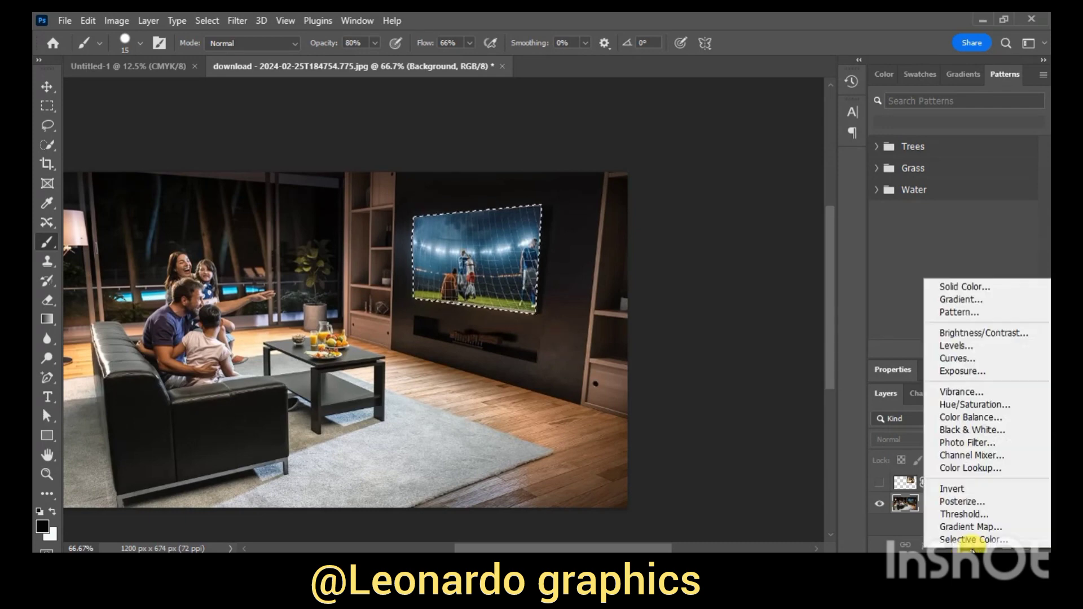
click(956, 286)
drag(811, 242, 807, 259)
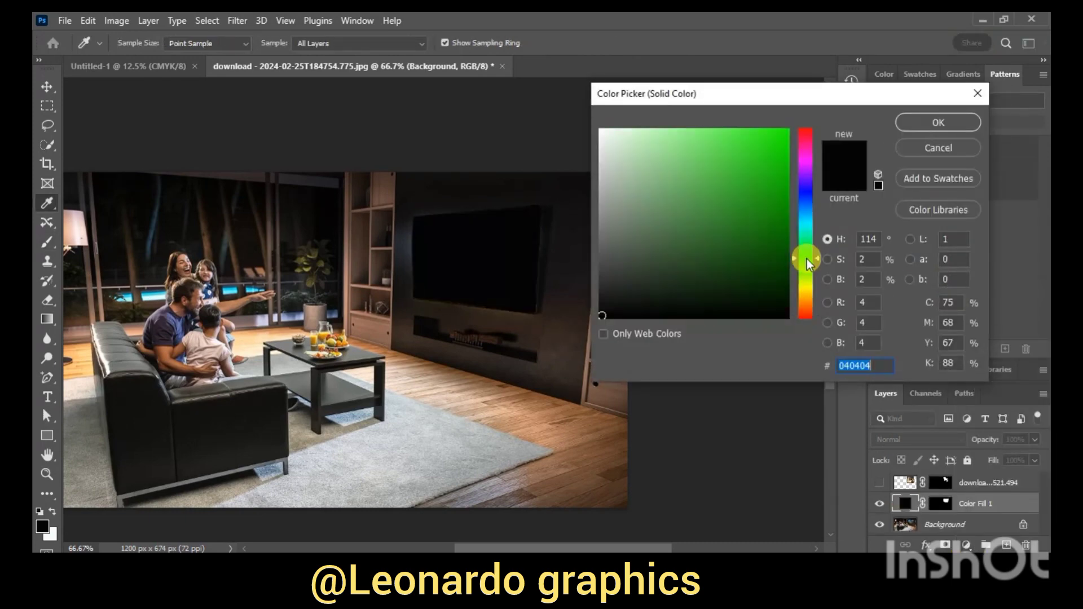
click(675, 220)
drag(675, 220, 678, 229)
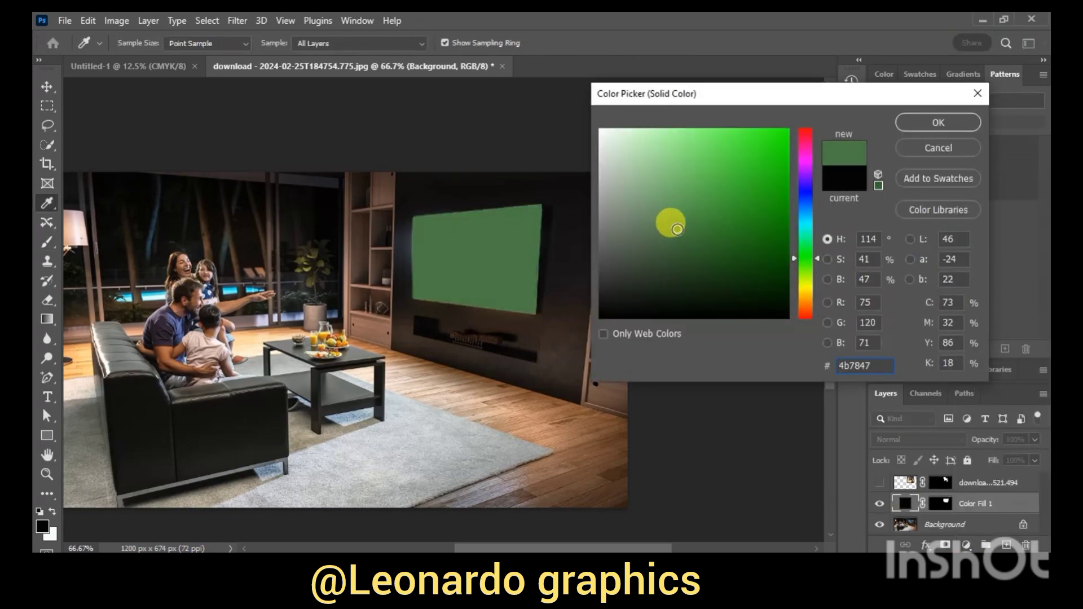
click(927, 120)
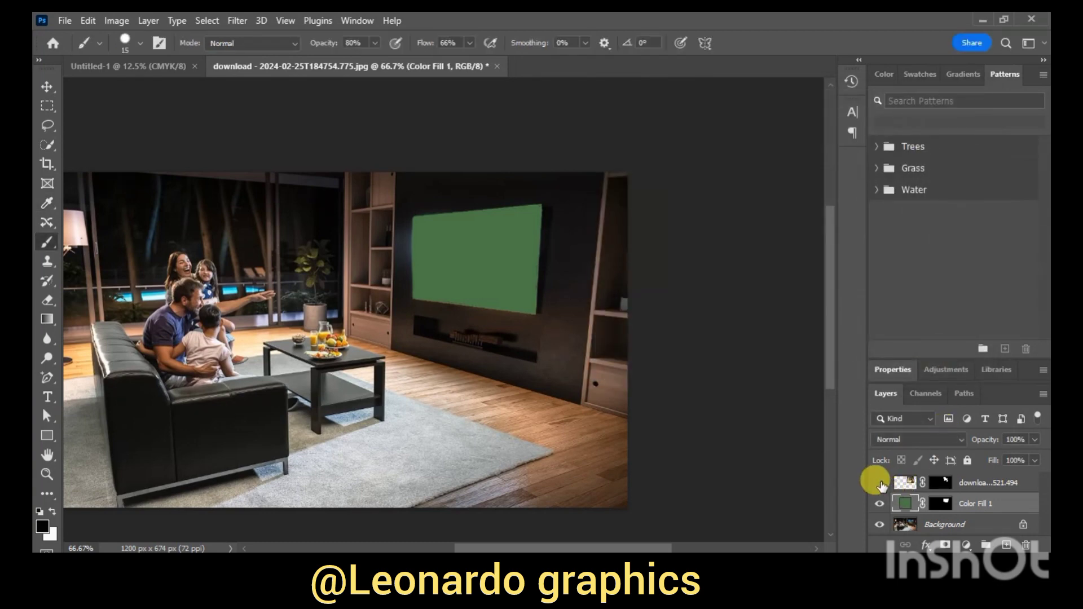
click(880, 483)
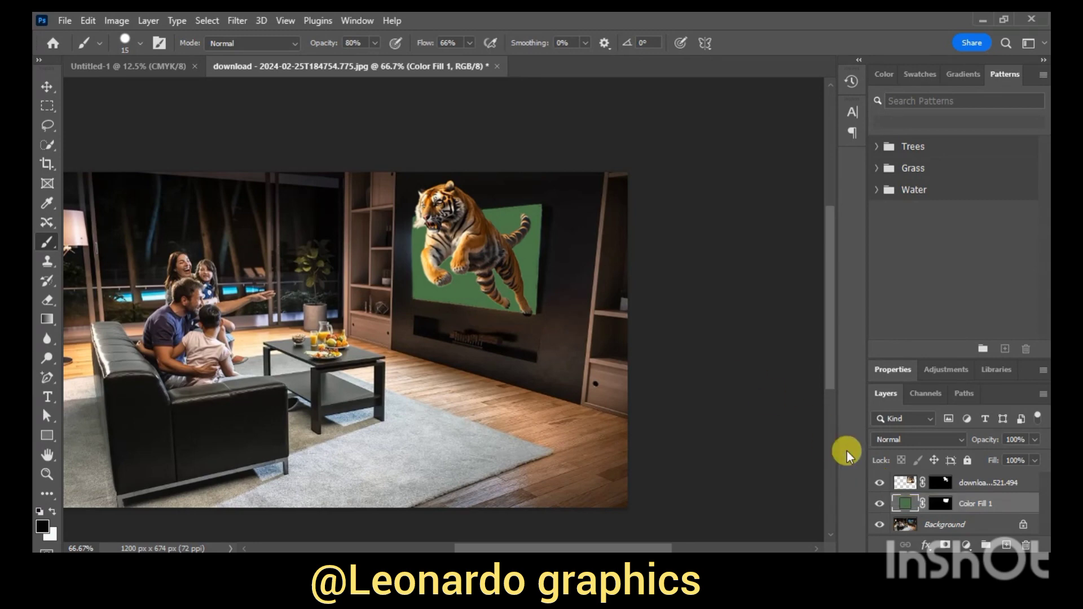
click(989, 489)
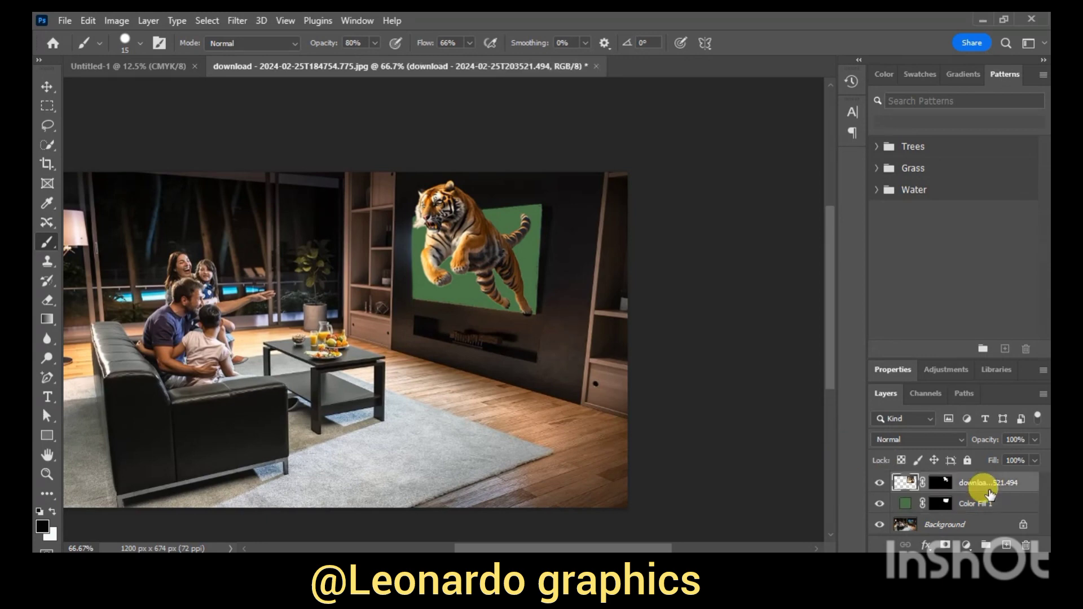
Step: Duplicate the Background layer and open Match Color with the tiger layer as source
click(972, 526)
key(ctrl+j)
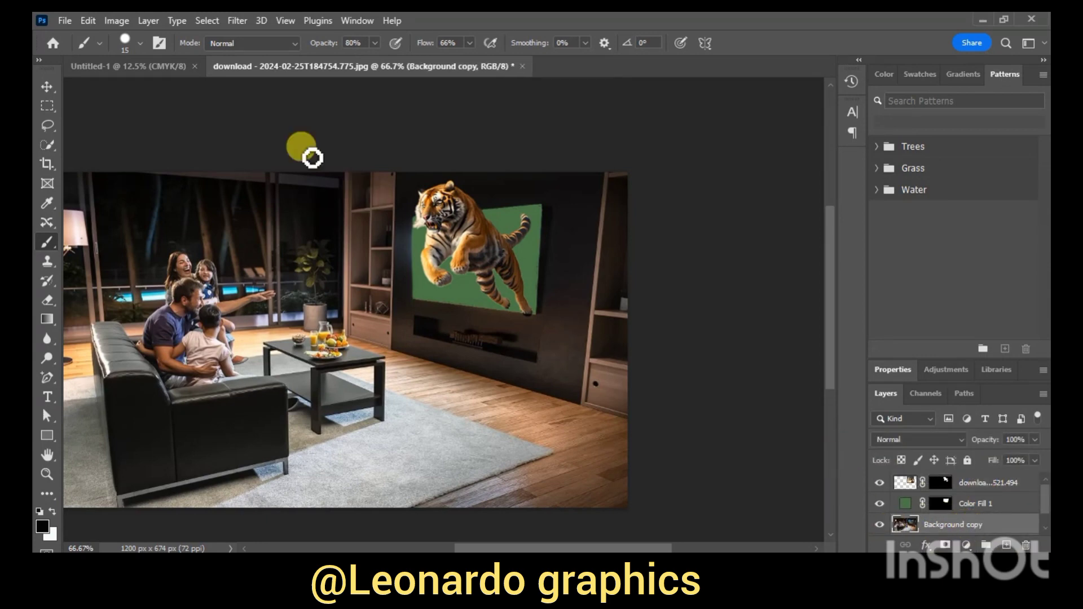
click(117, 20)
mouse_move(140, 60)
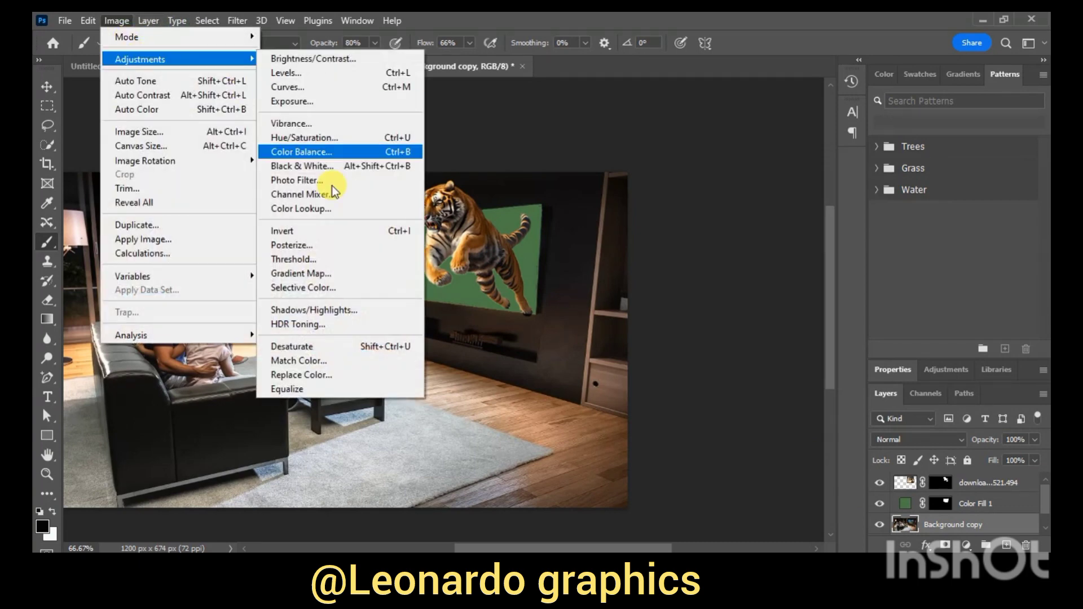
click(340, 362)
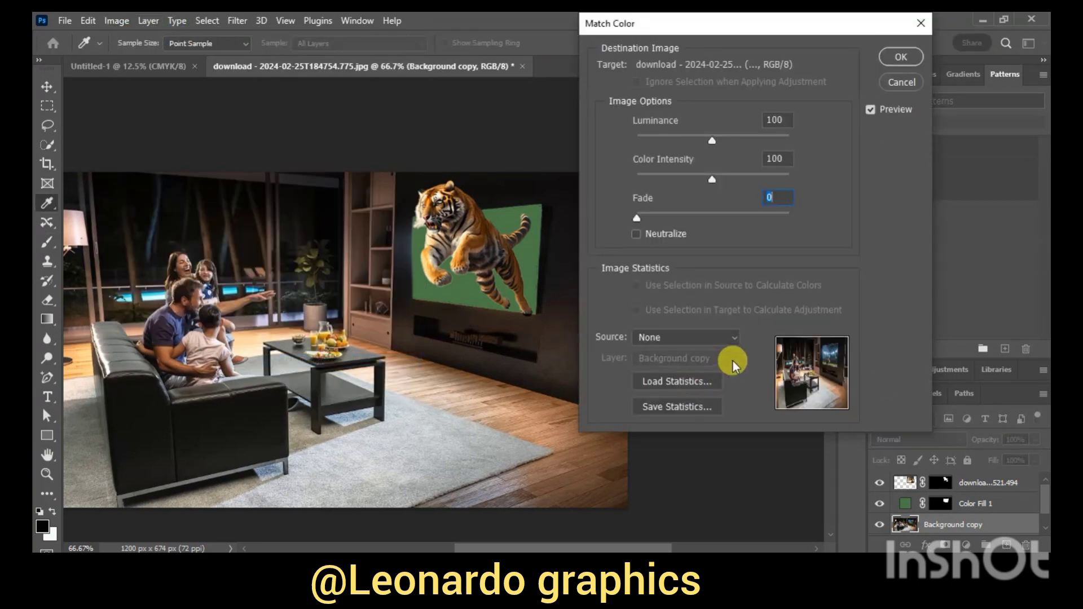
click(732, 341)
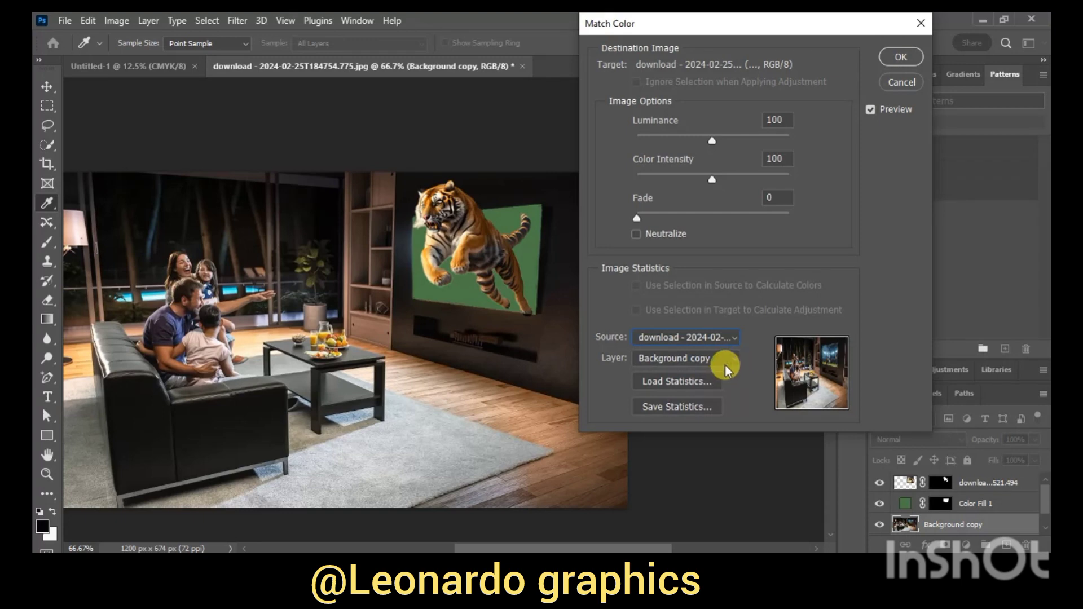
click(726, 361)
click(720, 397)
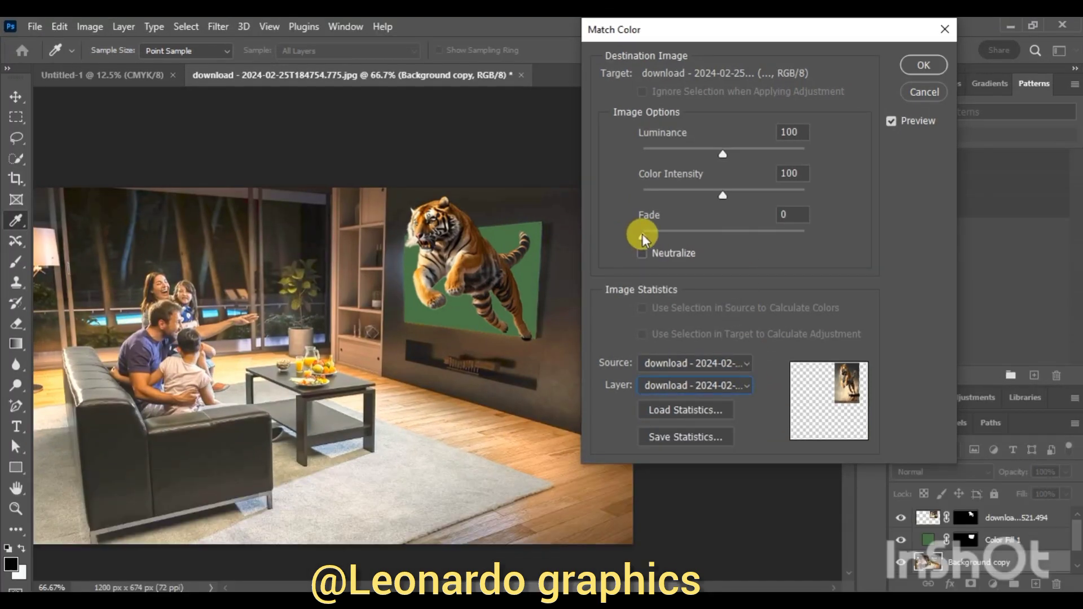
Step: Set Match Color to luminance 164, colour intensity 155 and fade 25, with Neutralize on
drag(643, 237, 727, 236)
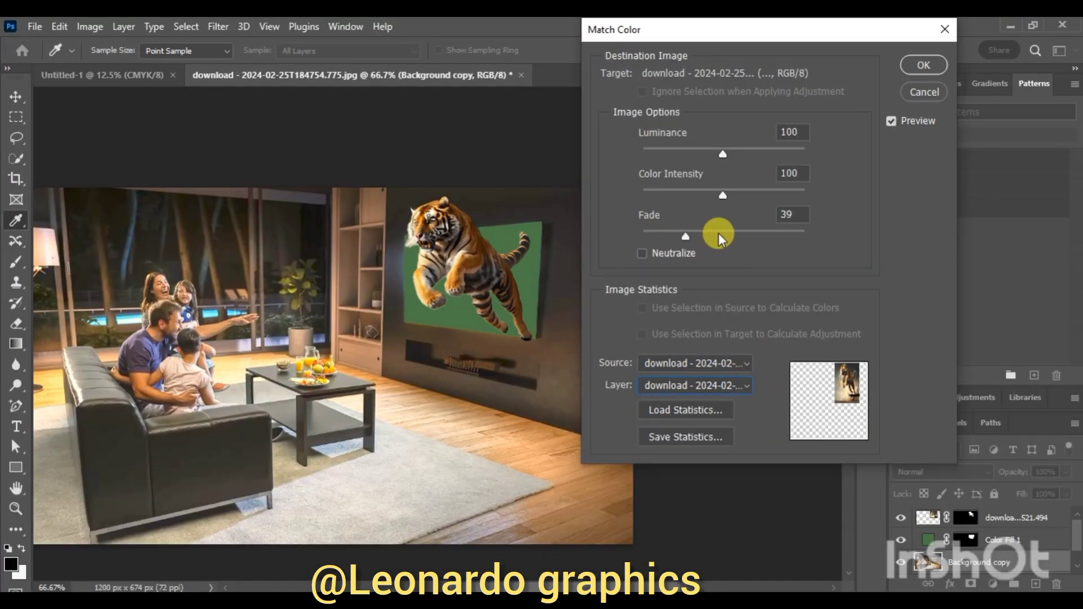
drag(722, 196, 770, 197)
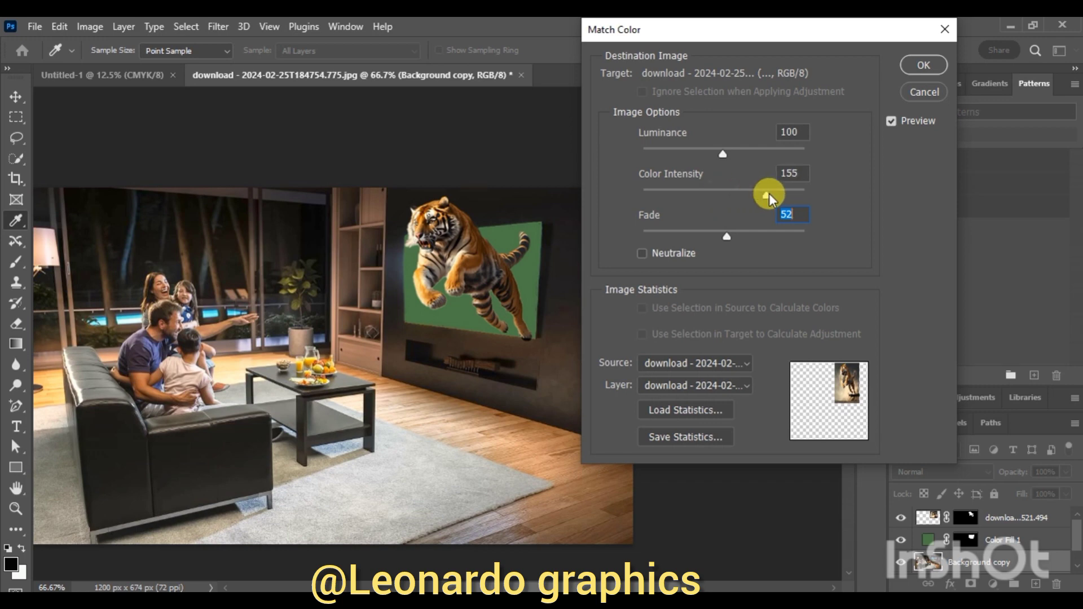
drag(723, 154, 757, 154)
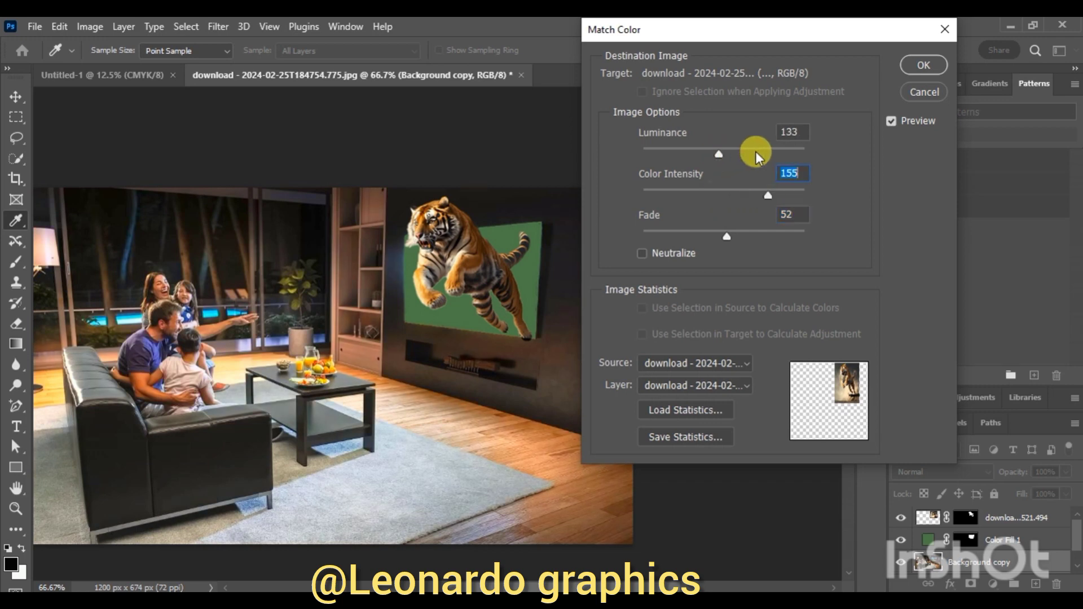
drag(727, 237, 702, 235)
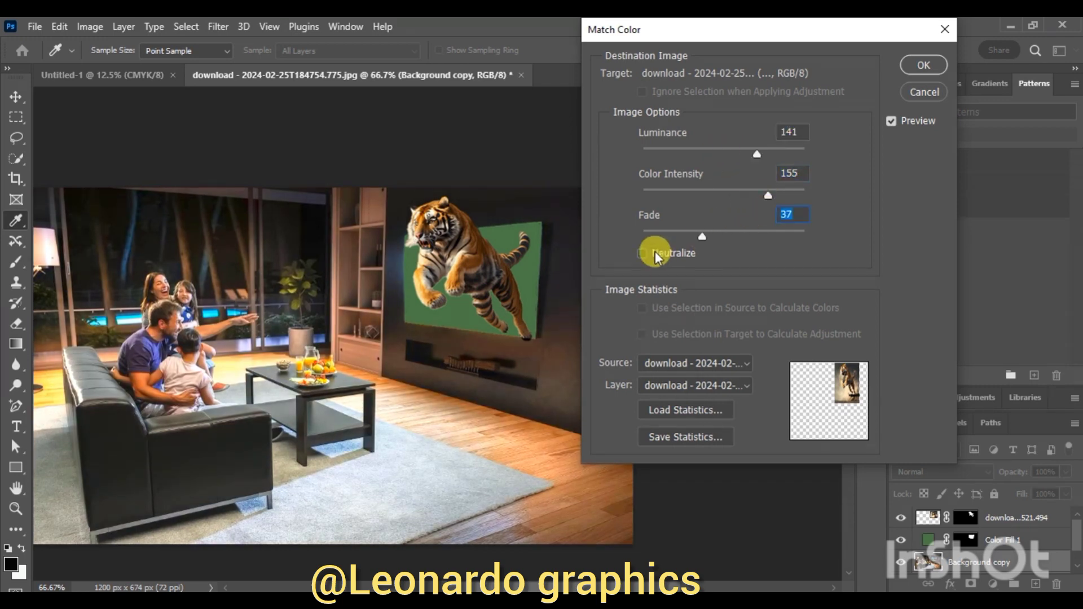
click(642, 253)
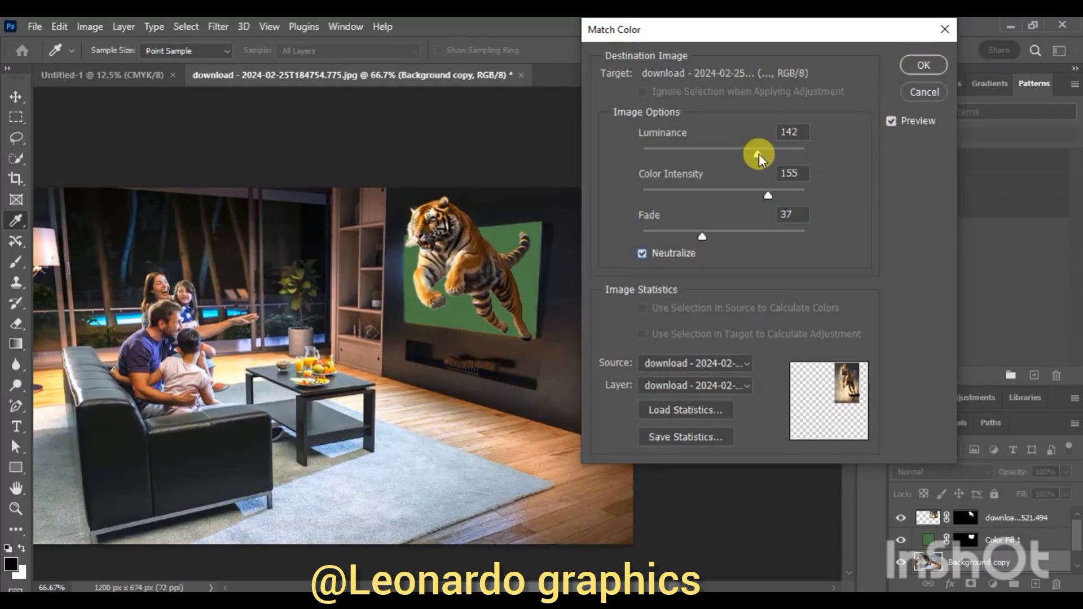
drag(757, 155, 777, 154)
drag(704, 237, 683, 237)
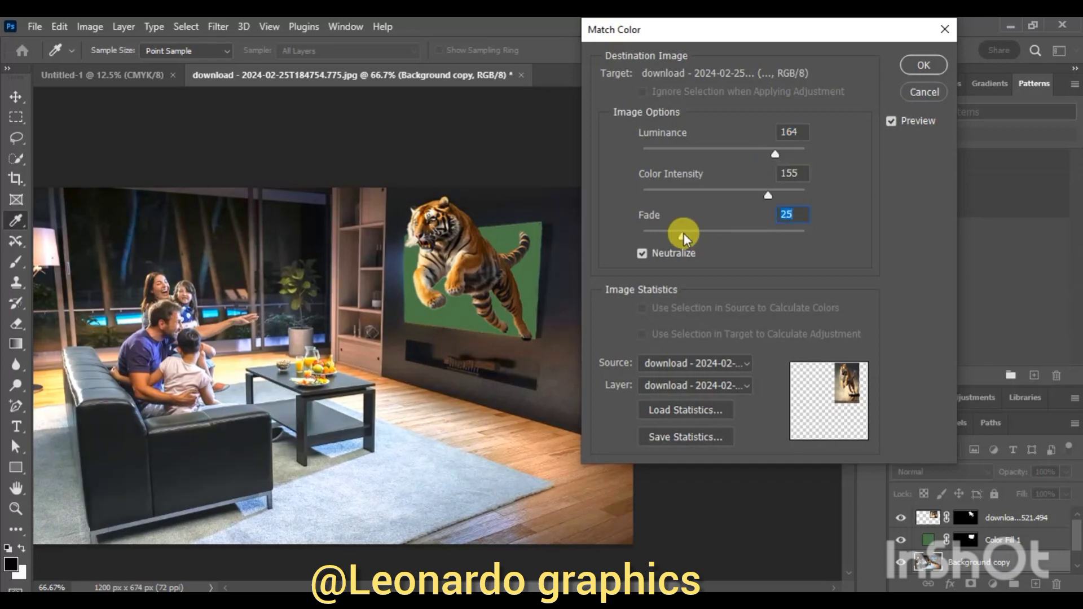
click(923, 67)
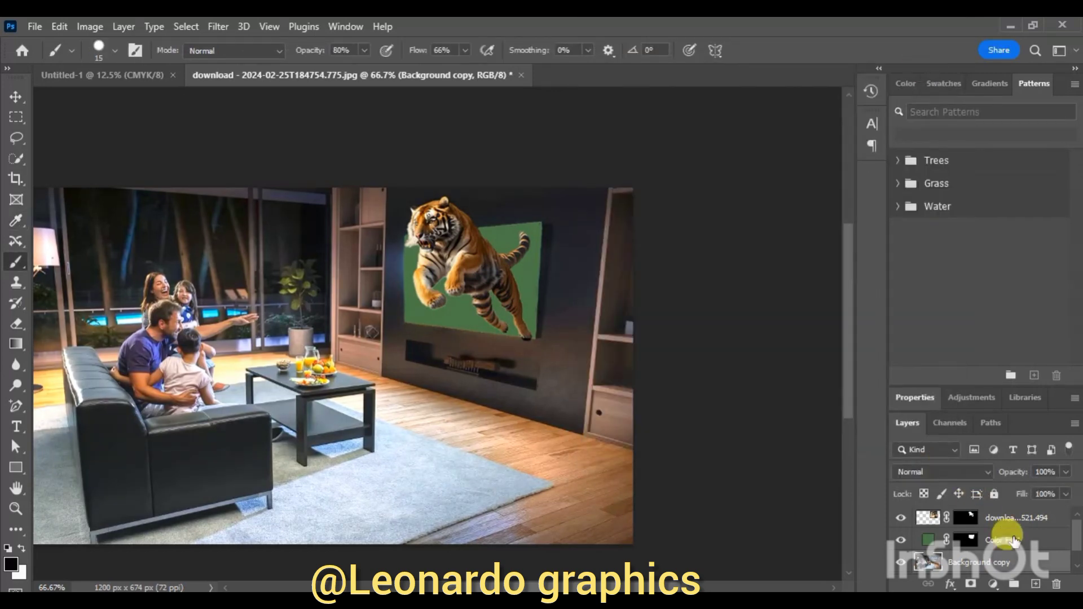
Step: Commit the colour match, select the top layer and launch the Camera Raw filter
click(1019, 538)
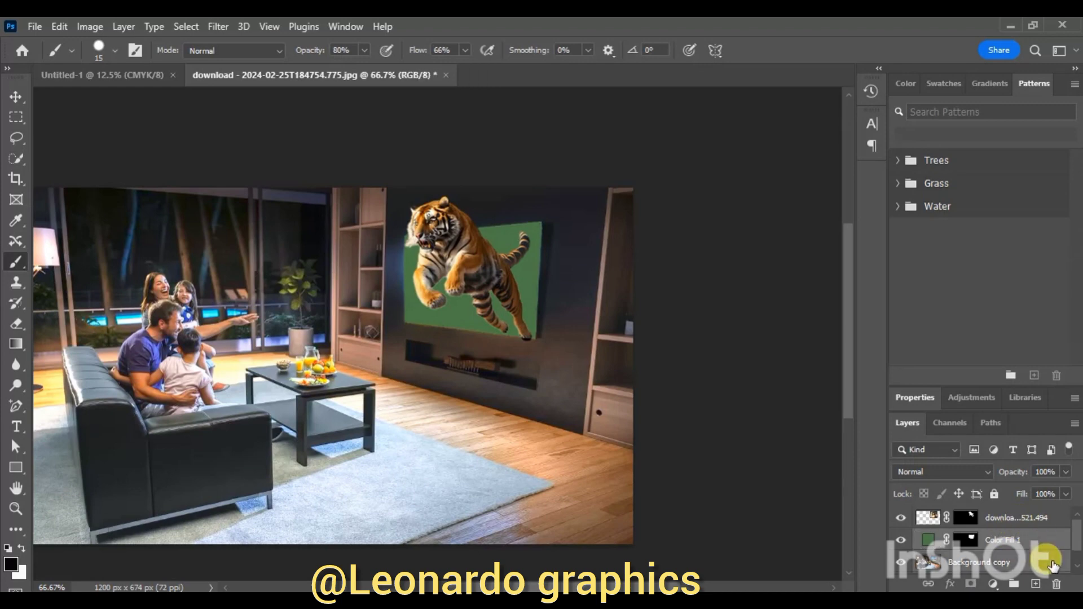
click(1044, 519)
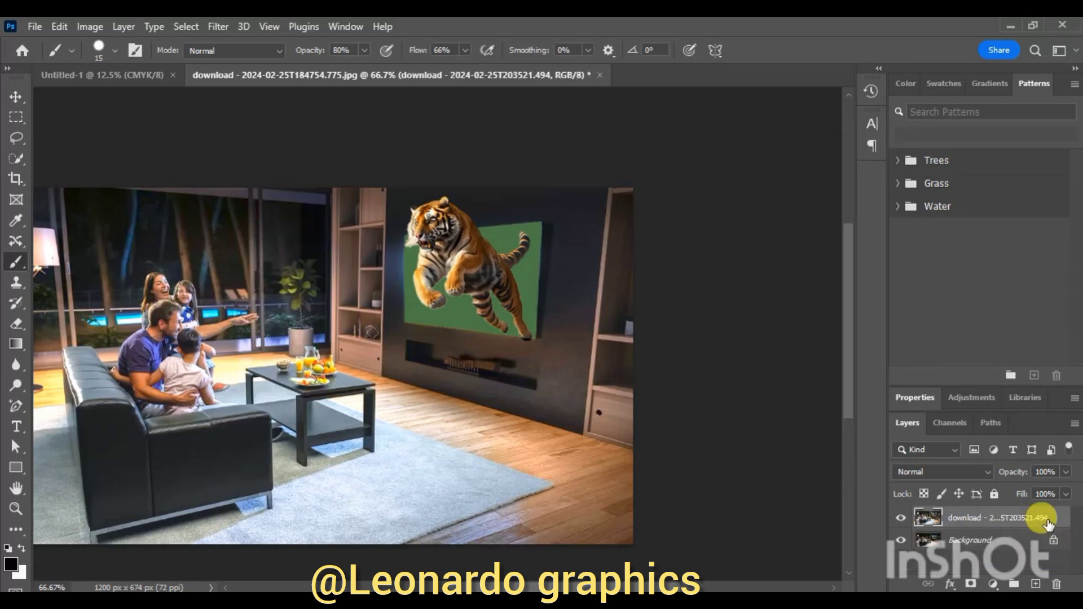
click(216, 25)
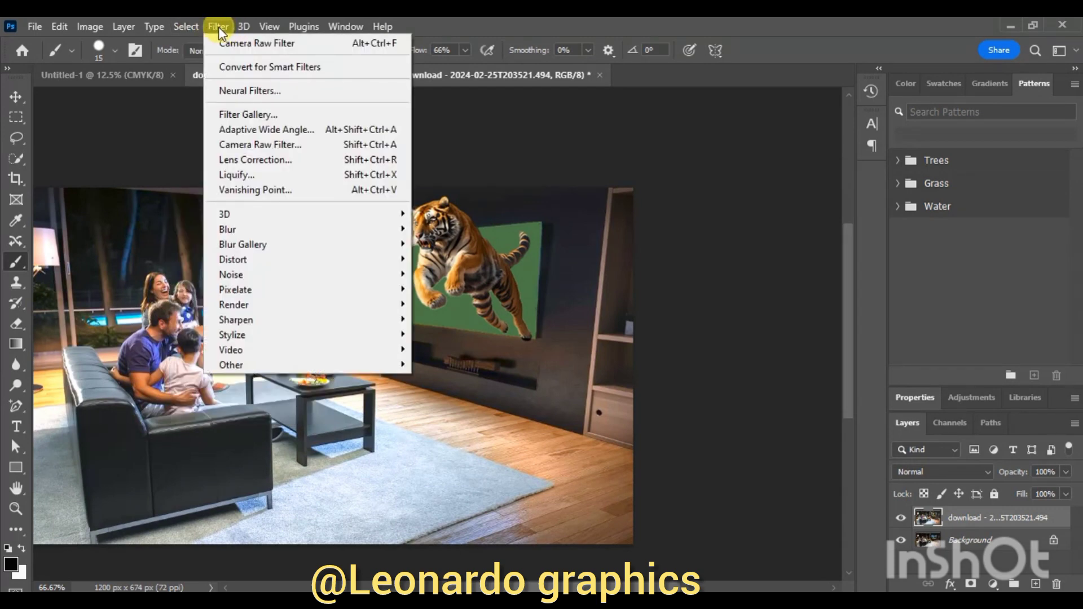
click(265, 145)
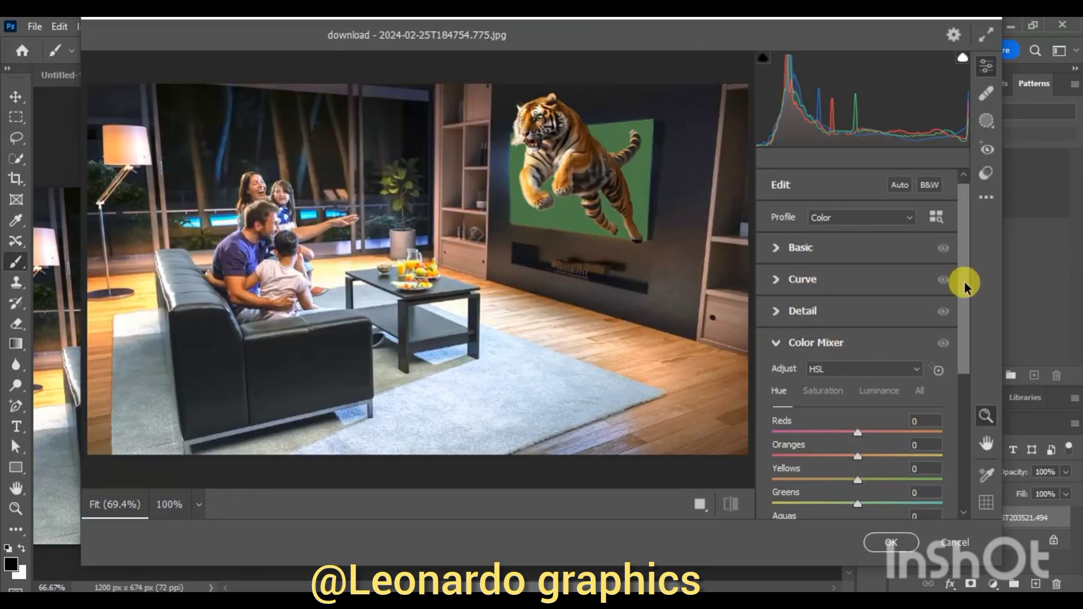
Step: In Camera Raw's HSL mixer, shift the Reds hue to +43 and Oranges to +19
drag(963, 283, 953, 373)
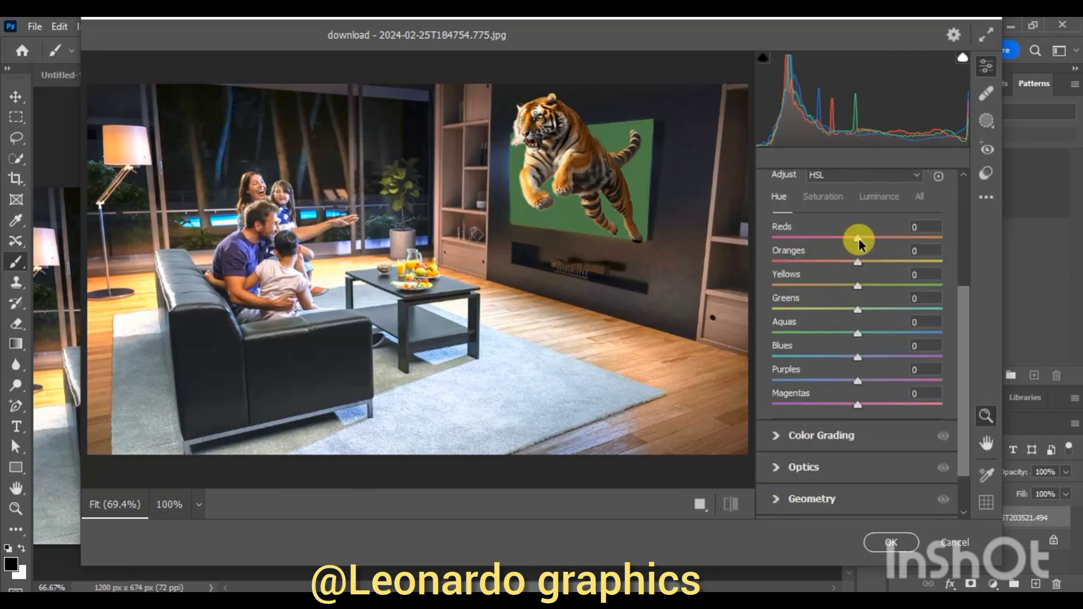
mouse_move(858, 239)
mouse_down()
mouse_move(895, 240)
mouse_move(873, 263)
mouse_up()
drag(965, 371, 953, 232)
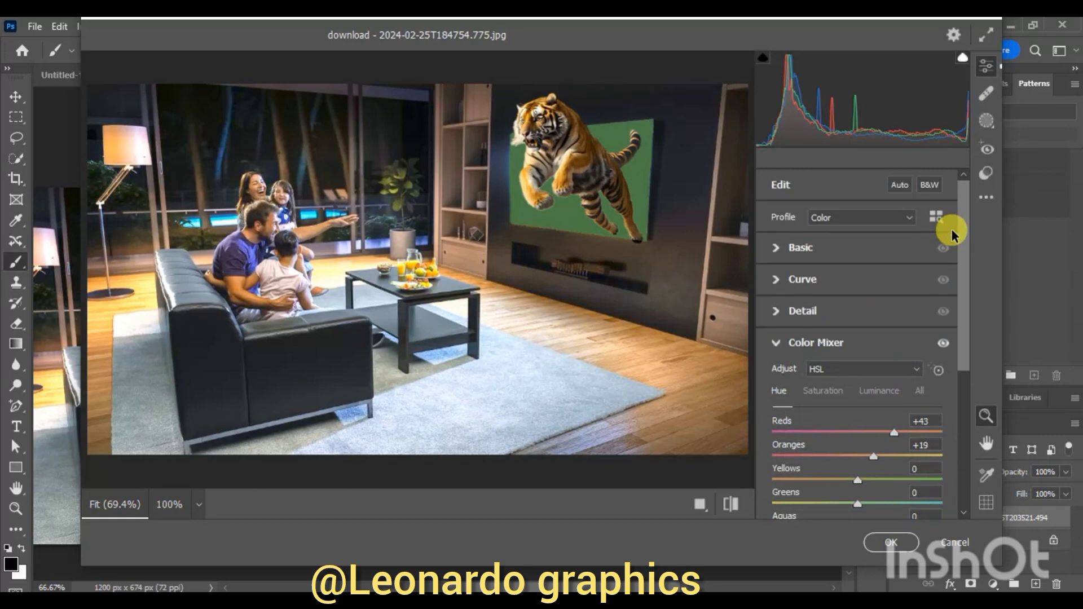
Step: Set Camera Raw Basic to temperature +36, tint +43, exposure −0.35, contrast +21, highlights +31, shadows +43
click(775, 249)
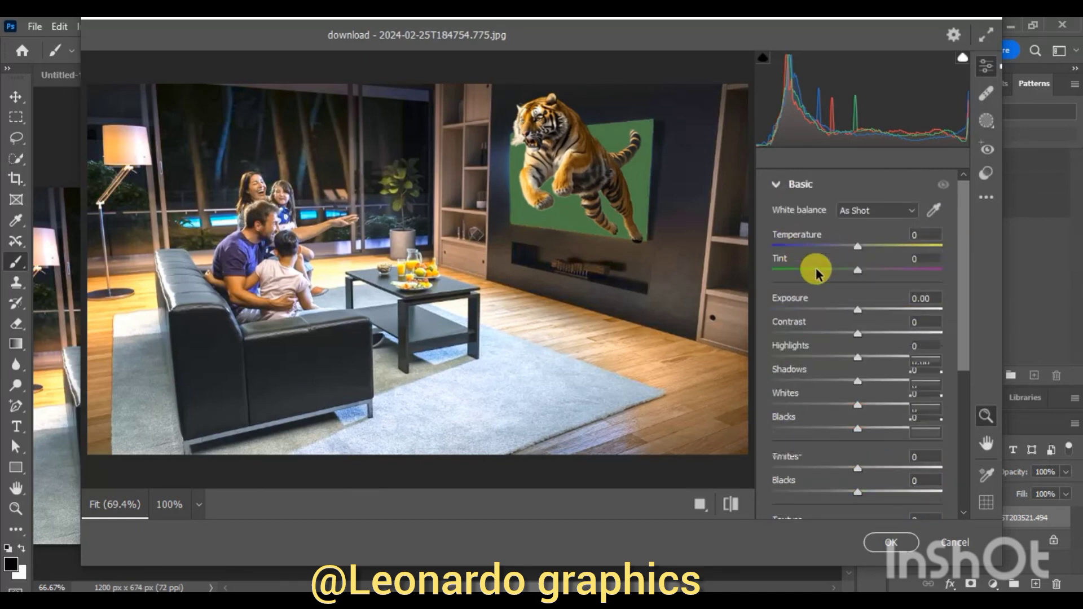
mouse_move(858, 246)
mouse_down()
mouse_move(889, 247)
mouse_move(822, 271)
mouse_move(894, 271)
mouse_up()
mouse_move(858, 310)
mouse_down()
mouse_move(874, 334)
mouse_move(845, 359)
mouse_move(884, 357)
mouse_move(897, 381)
mouse_up()
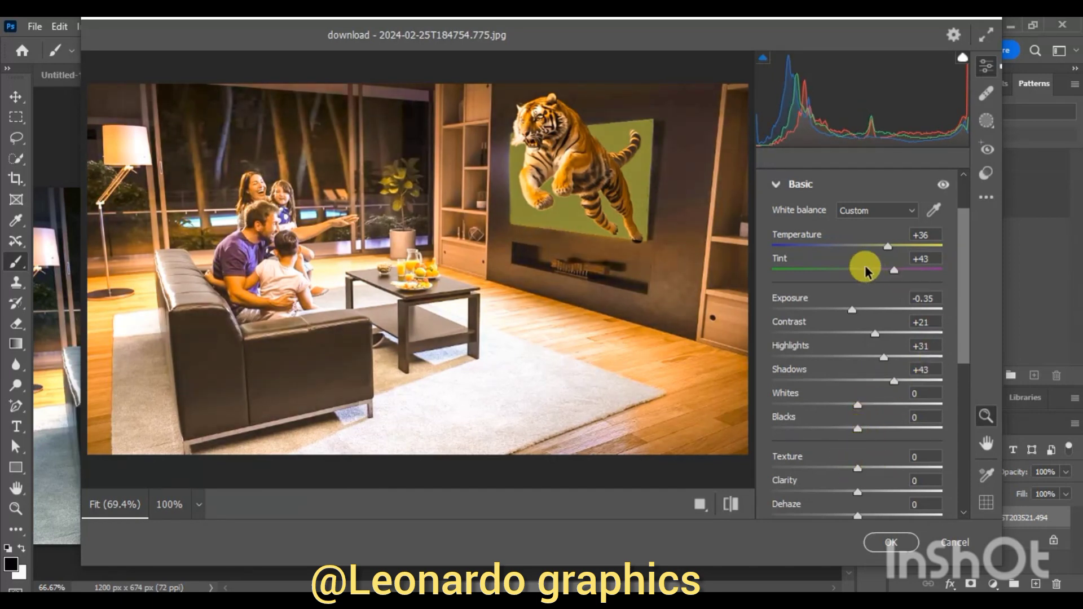
click(773, 185)
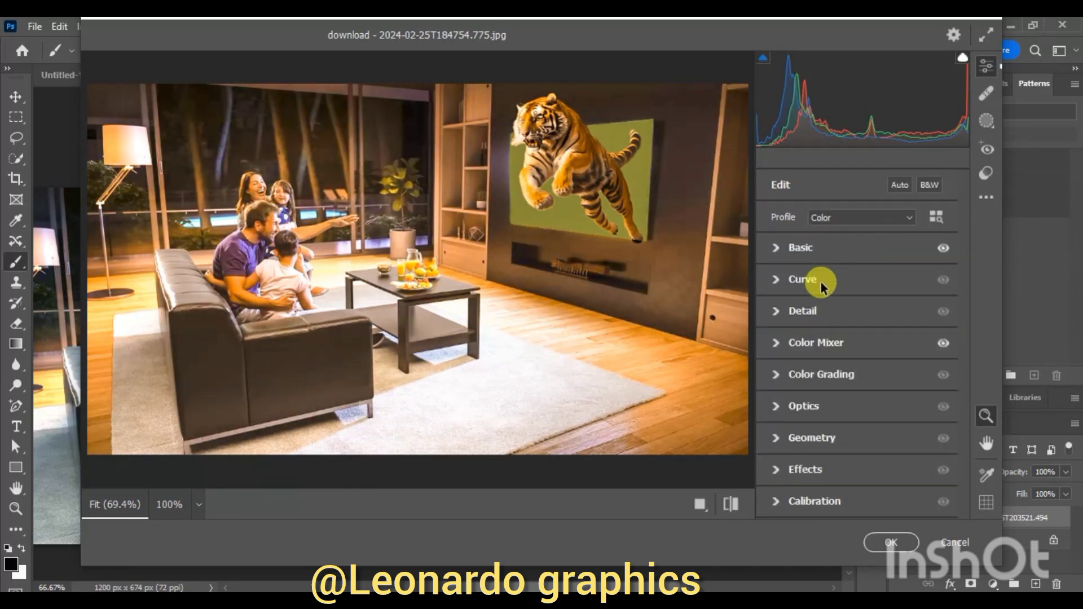
Step: Add grain 7 and vignetting +26 in the Camera Raw Effects settings
click(776, 375)
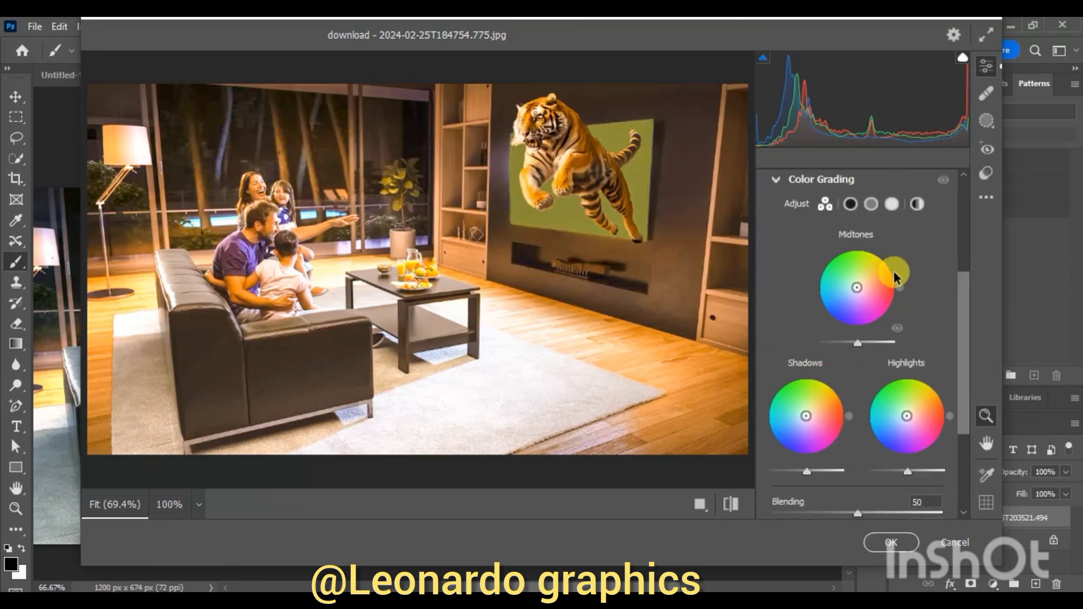
click(775, 179)
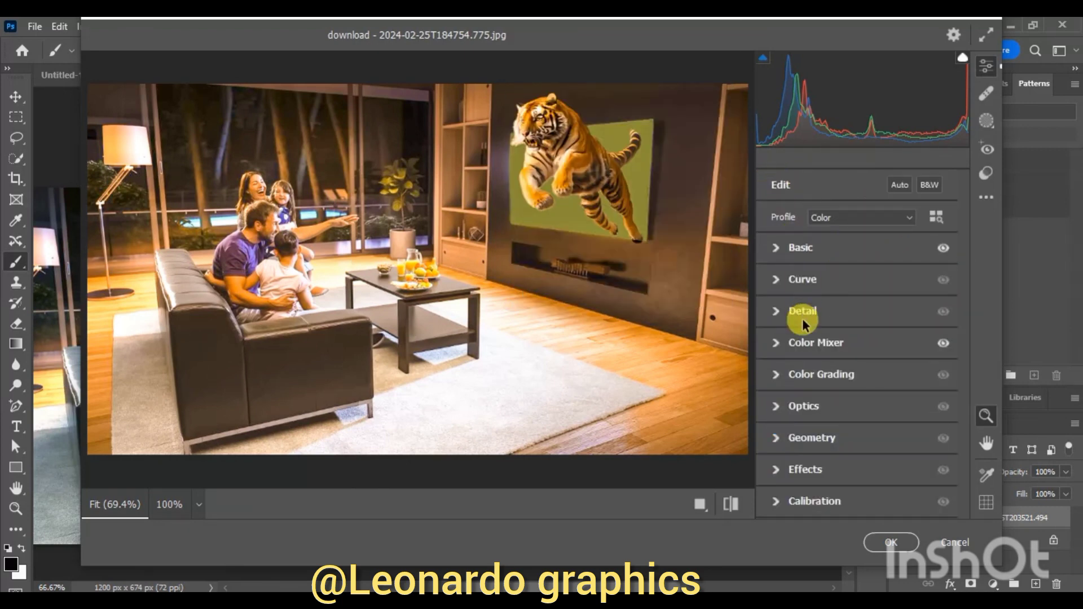
click(774, 470)
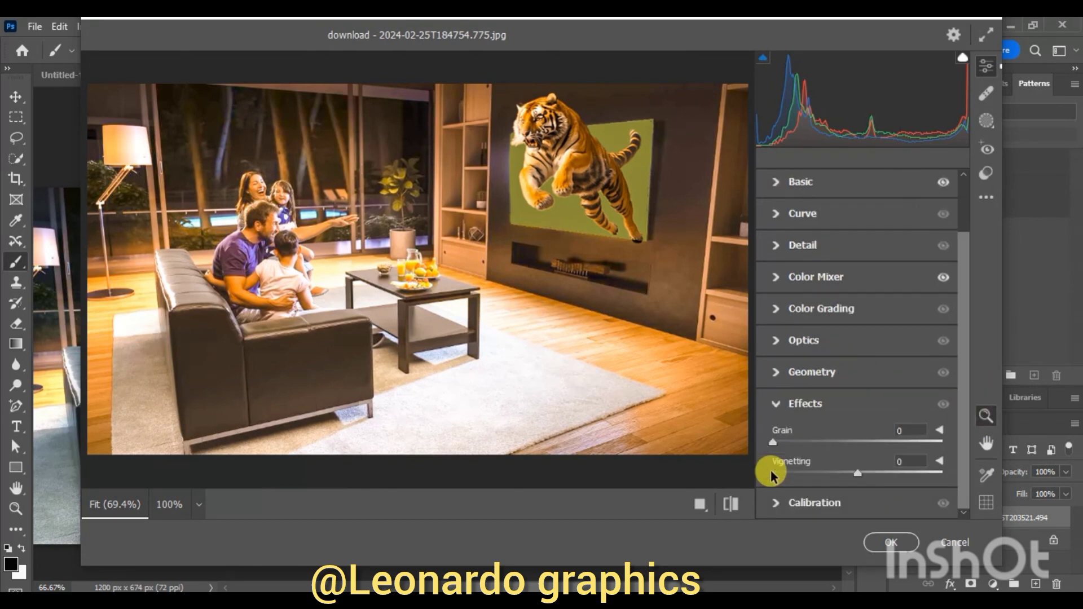
mouse_move(774, 442)
mouse_down()
mouse_move(832, 438)
mouse_move(793, 442)
mouse_up()
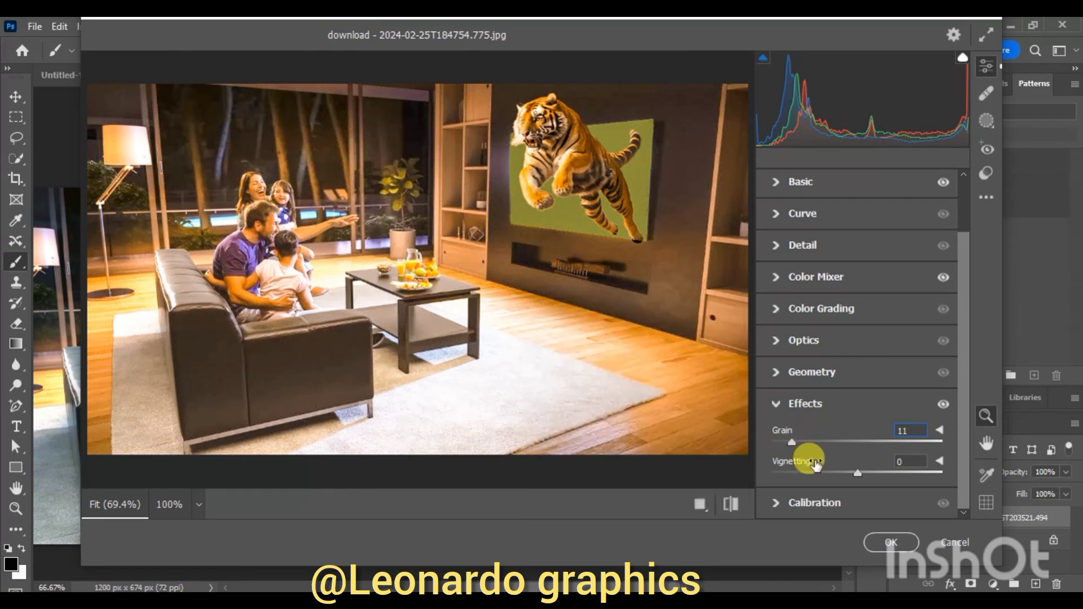
mouse_move(859, 474)
mouse_down()
mouse_move(899, 469)
mouse_move(882, 468)
mouse_up()
mouse_move(794, 442)
mouse_down()
mouse_move(844, 442)
mouse_move(783, 440)
mouse_up()
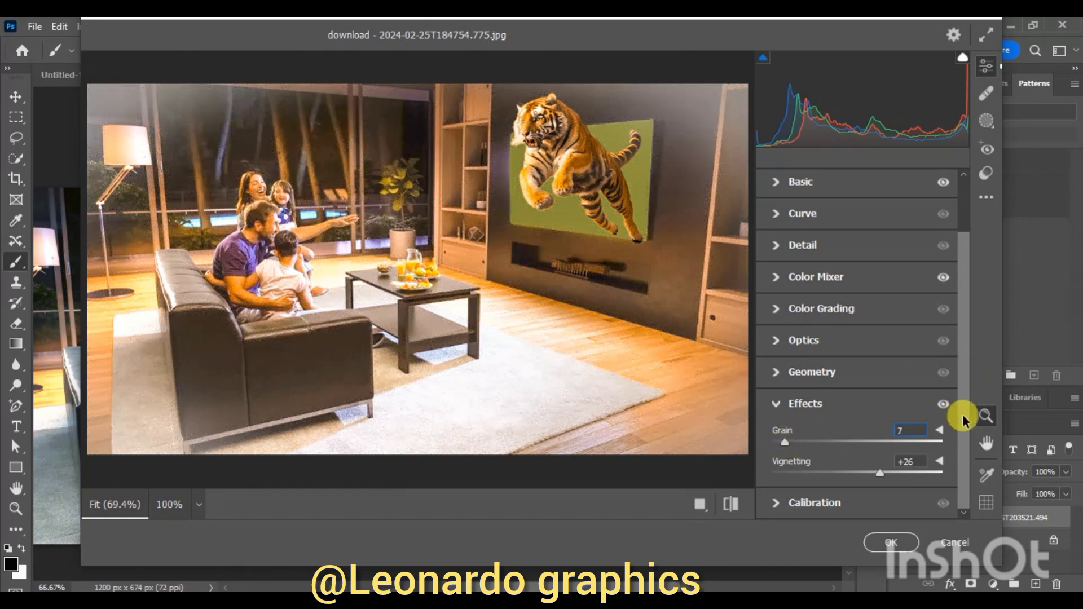
Step: Check the highlight clipping warning, then apply the Camera Raw filter to the layer
click(776, 404)
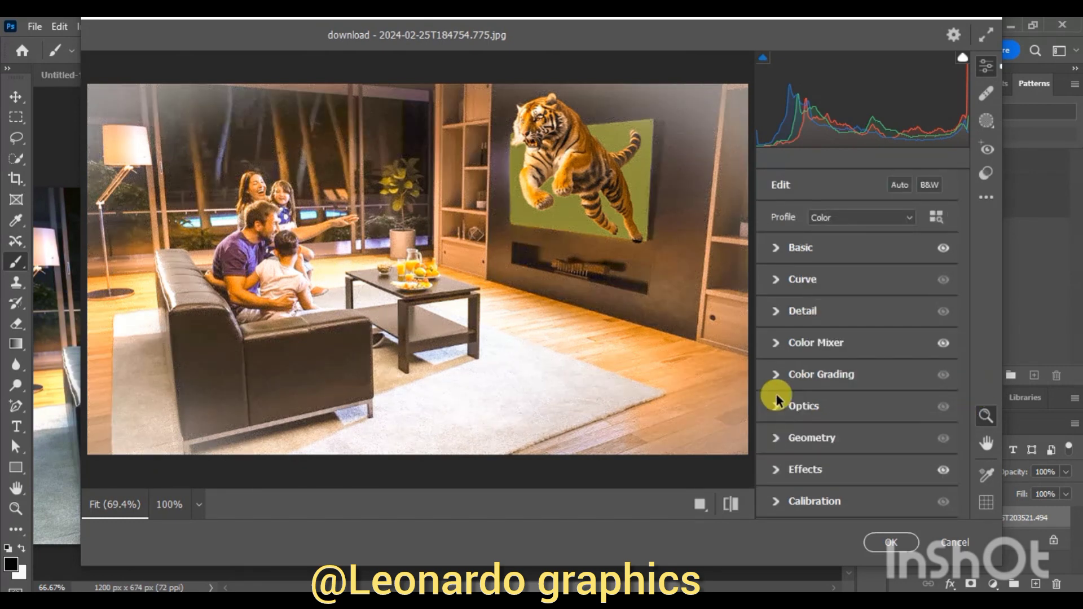
click(962, 57)
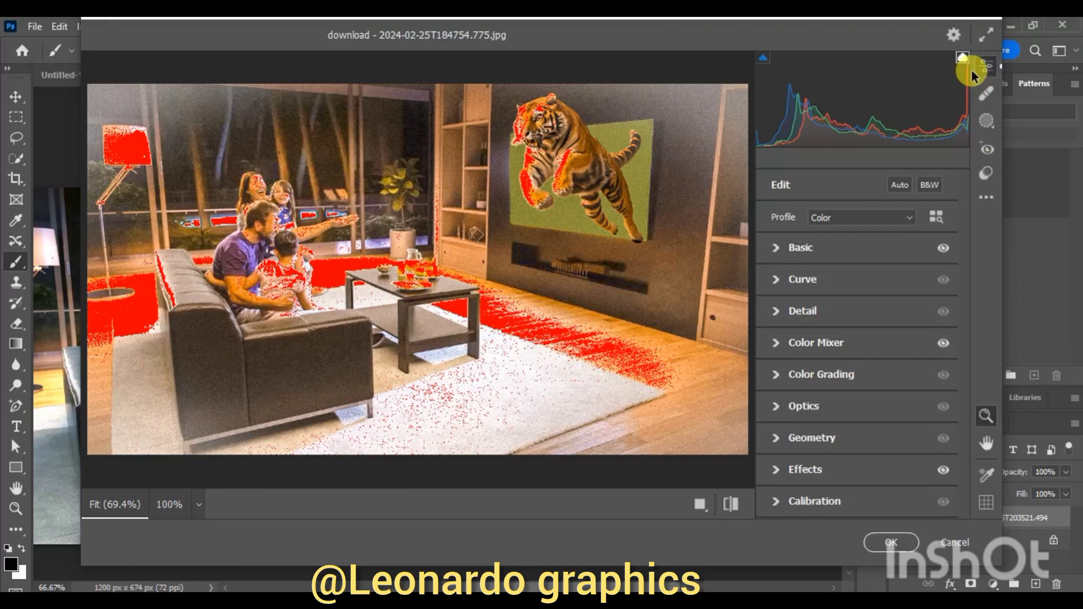
click(962, 57)
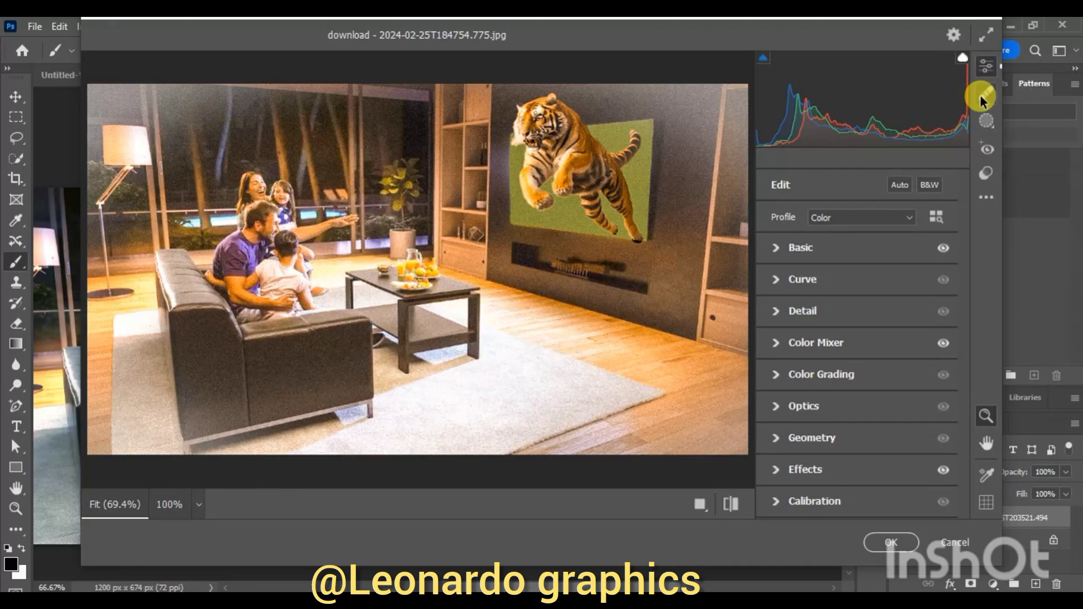
click(890, 543)
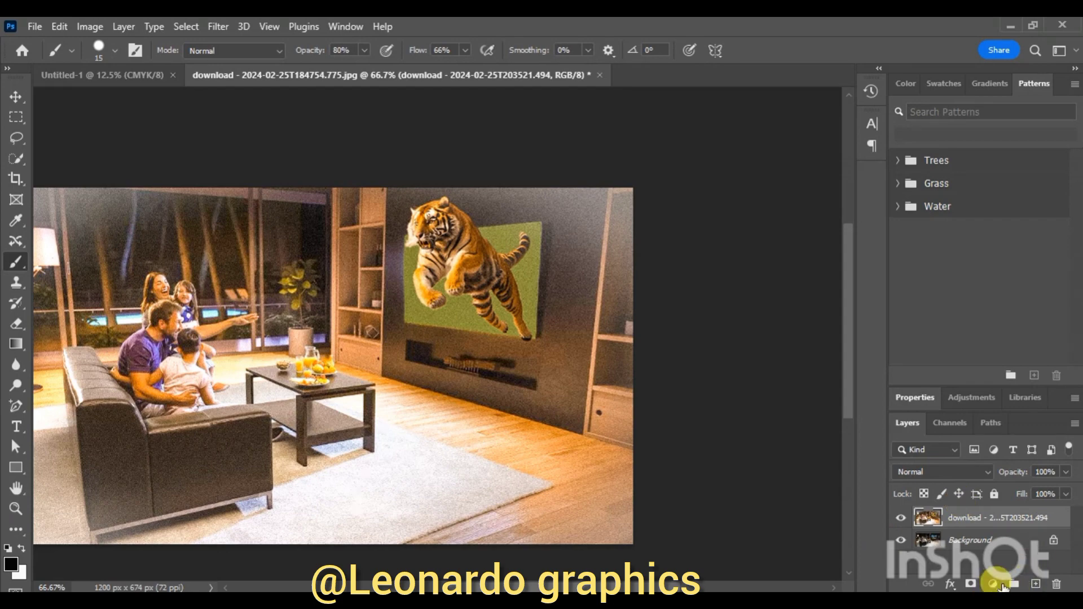
Step: Add a Color Lookup adjustment layer using the LateSunset.3DL LUT
click(994, 585)
click(1003, 500)
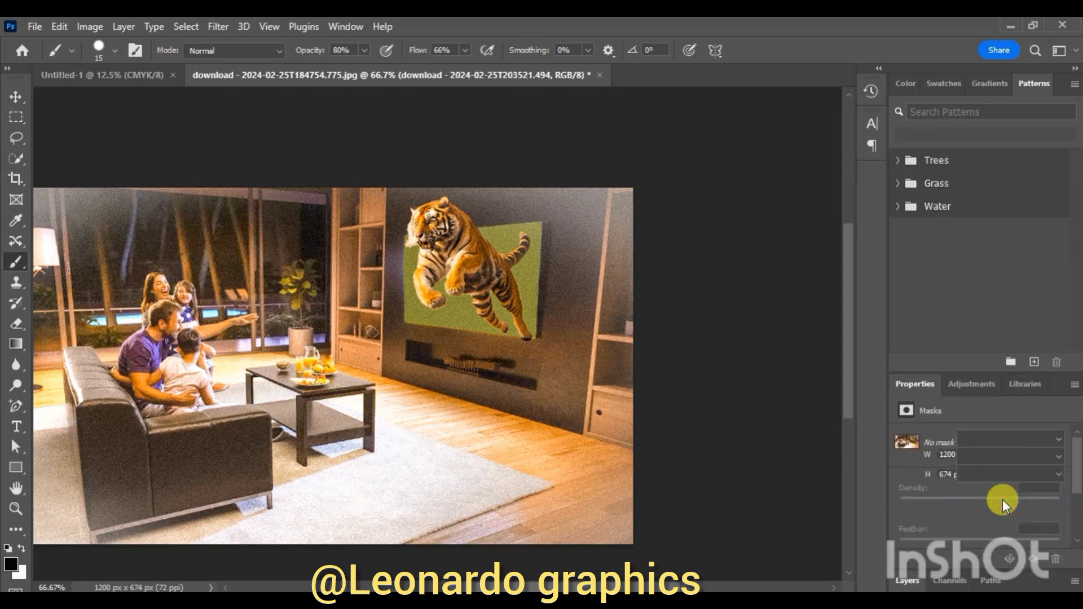
click(1003, 439)
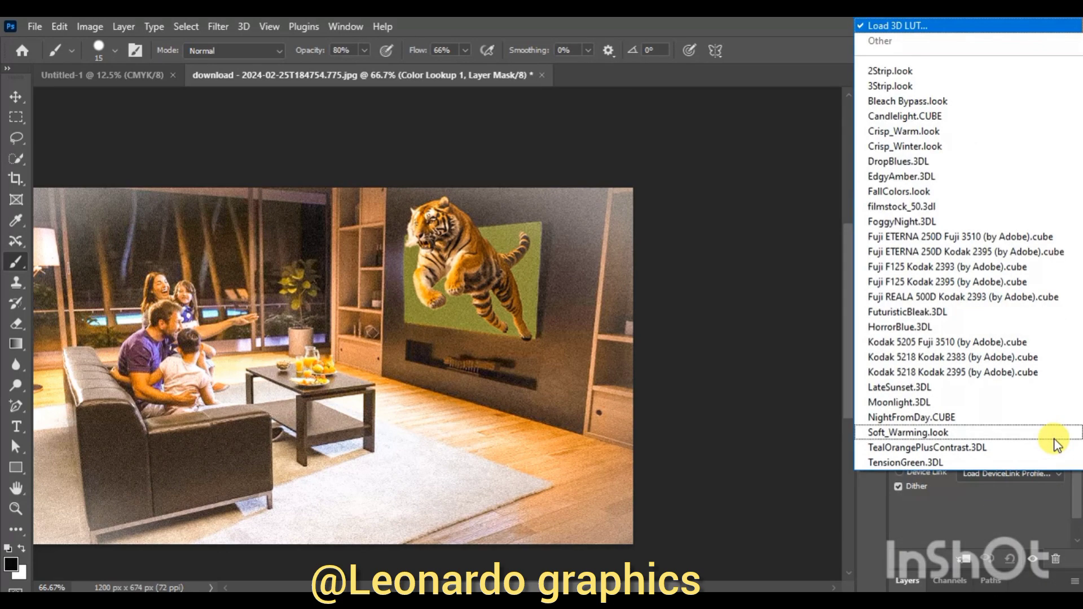
click(1007, 389)
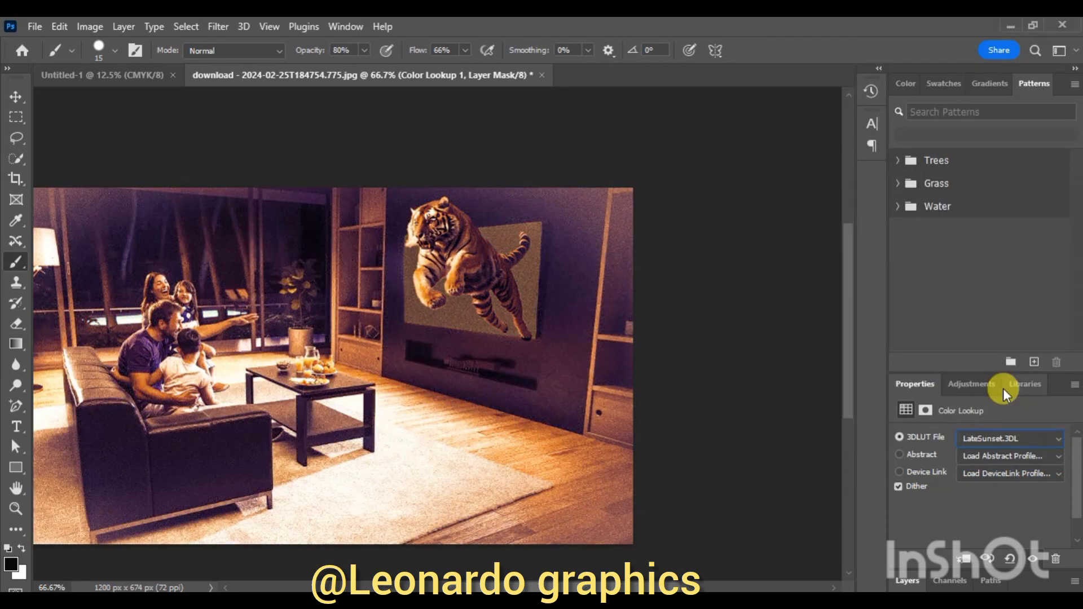
Step: Pan the canvas to reveal the image's left side and bring the Layers panel back into view
drag(848, 410, 847, 415)
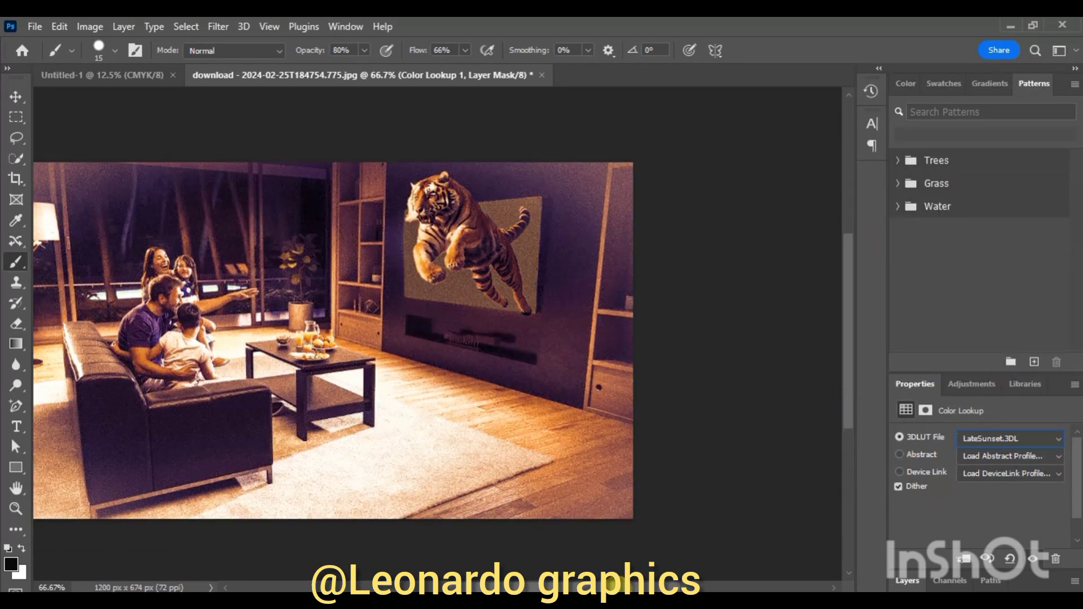
drag(621, 577, 595, 579)
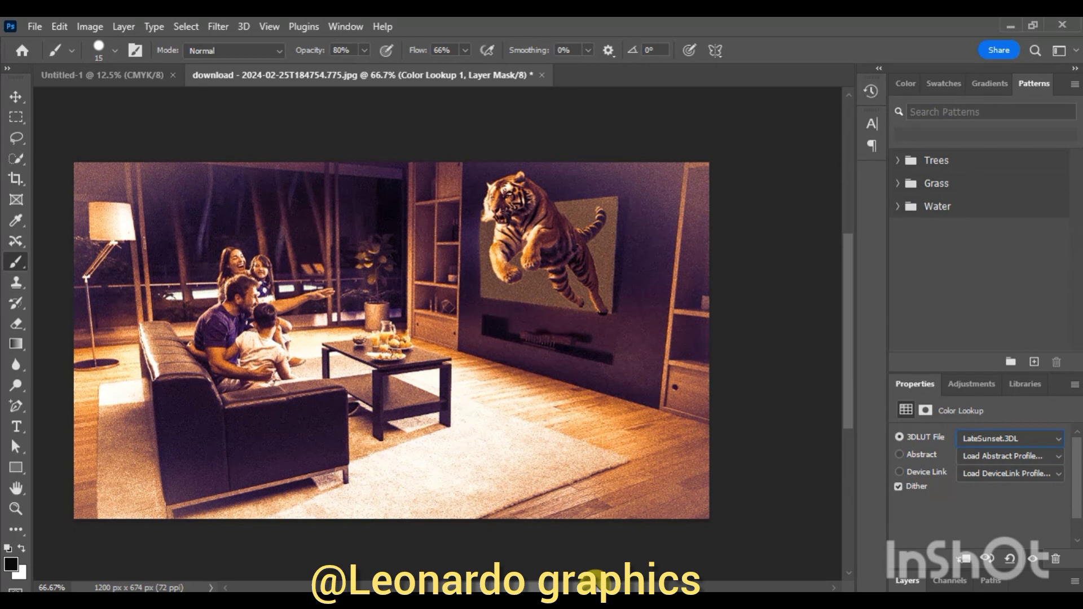
click(909, 581)
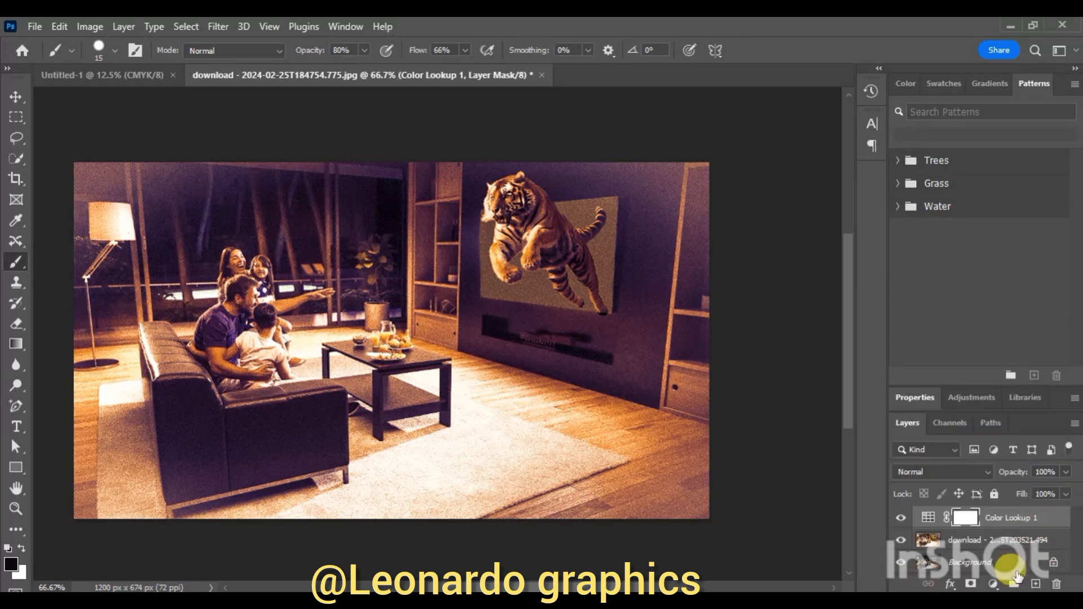
click(994, 584)
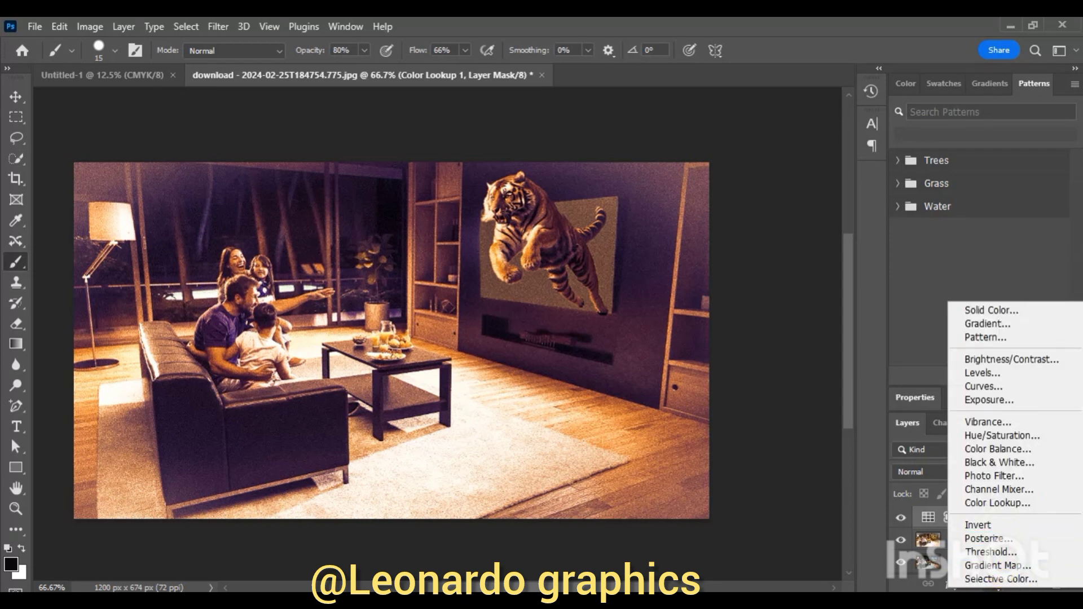
key(Escape)
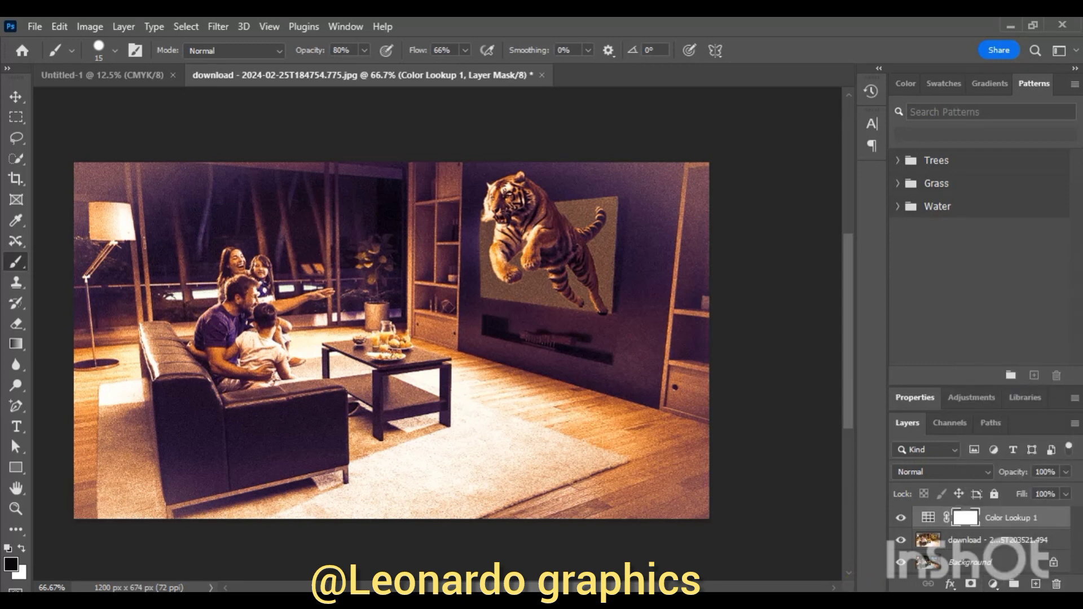